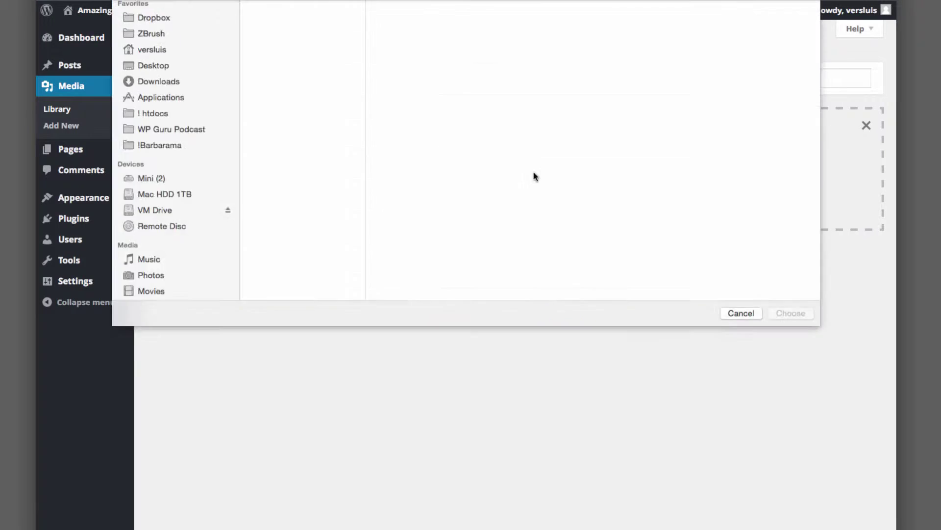
- Upload Animal.png from the random pictures folder on the Desktop to the media library
click(149, 97)
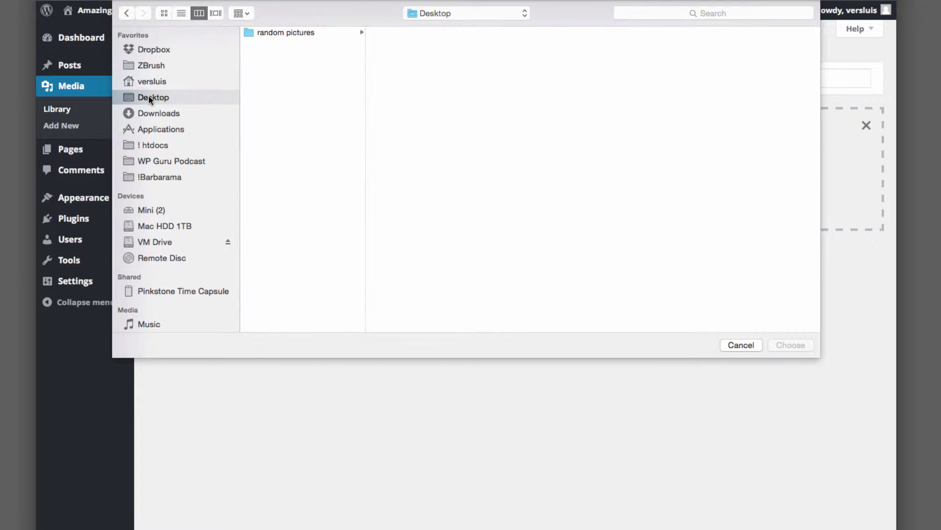
click(321, 32)
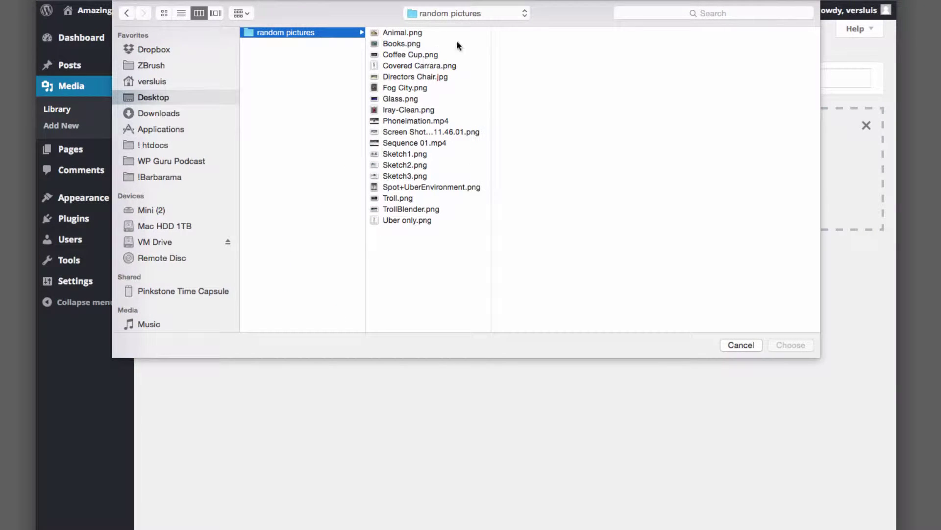
click(413, 33)
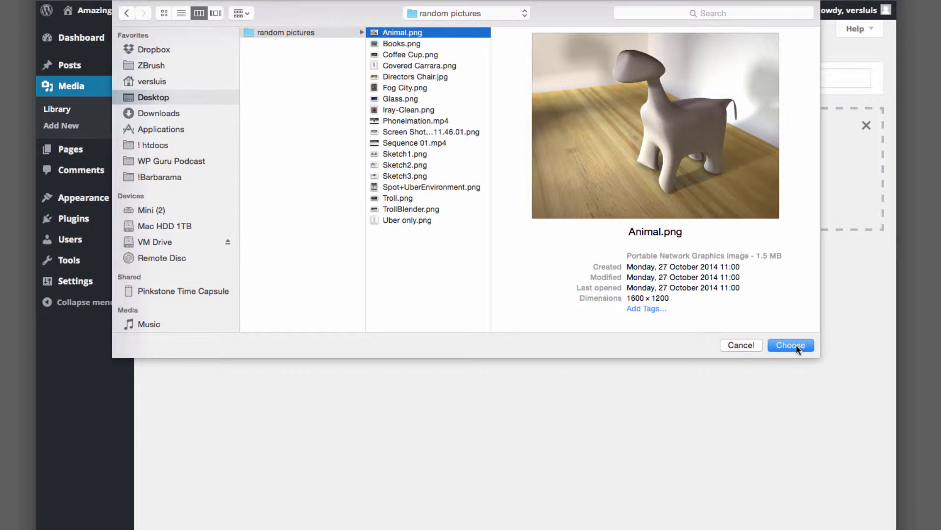
click(796, 345)
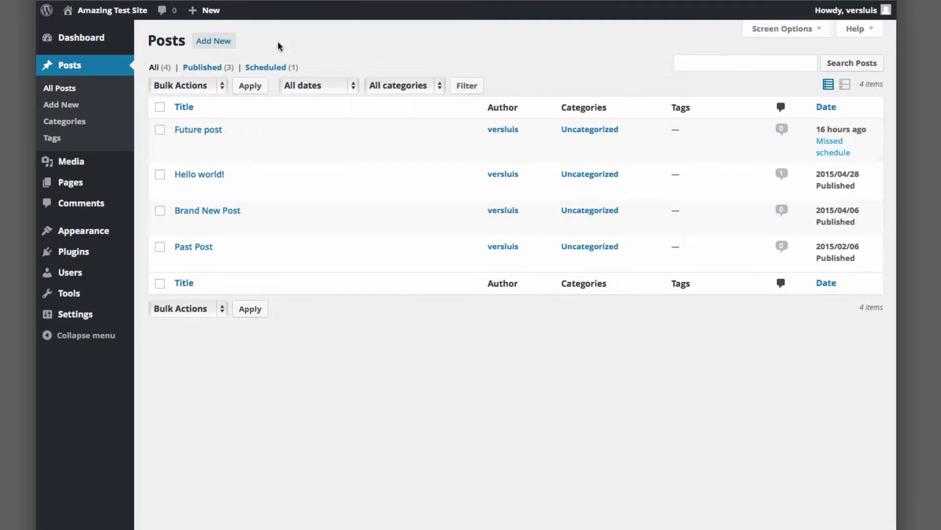
- Create a new post titled "Post with Image" and place the cursor in its body
click(228, 42)
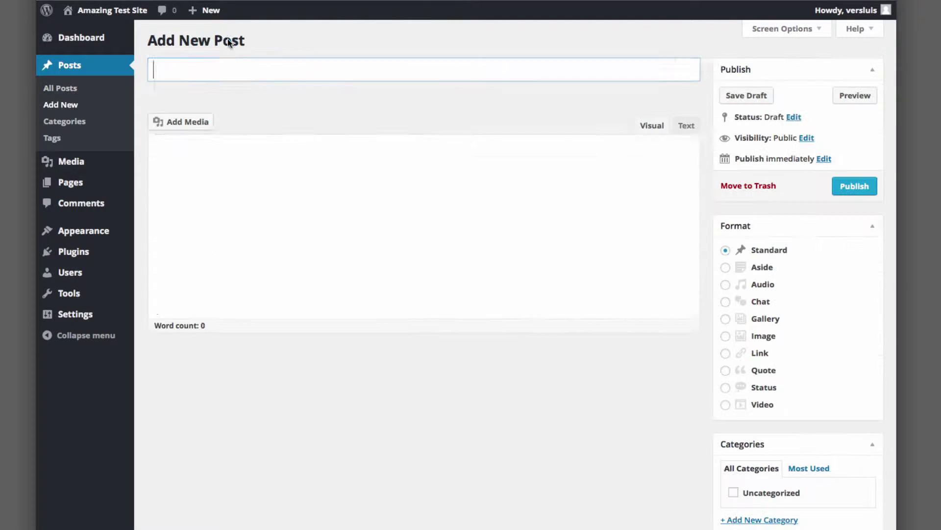
text(Post with Image)
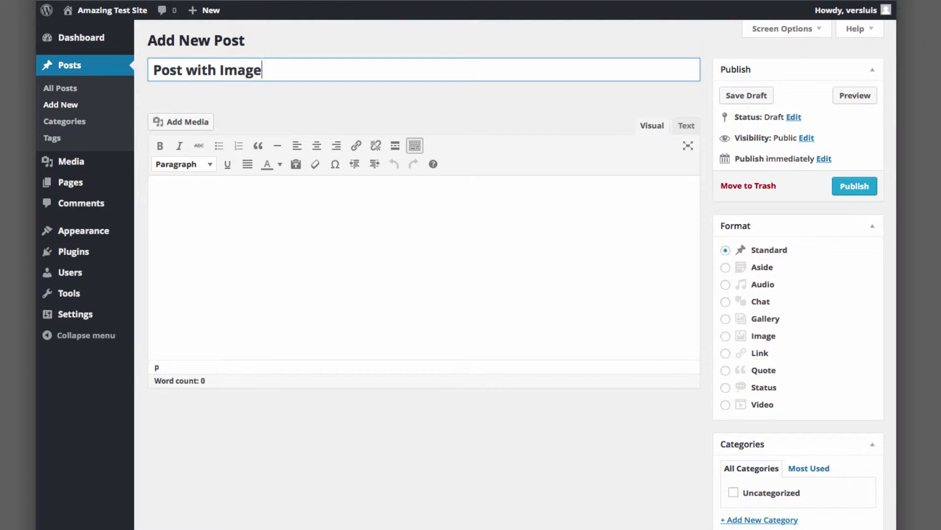
click(345, 225)
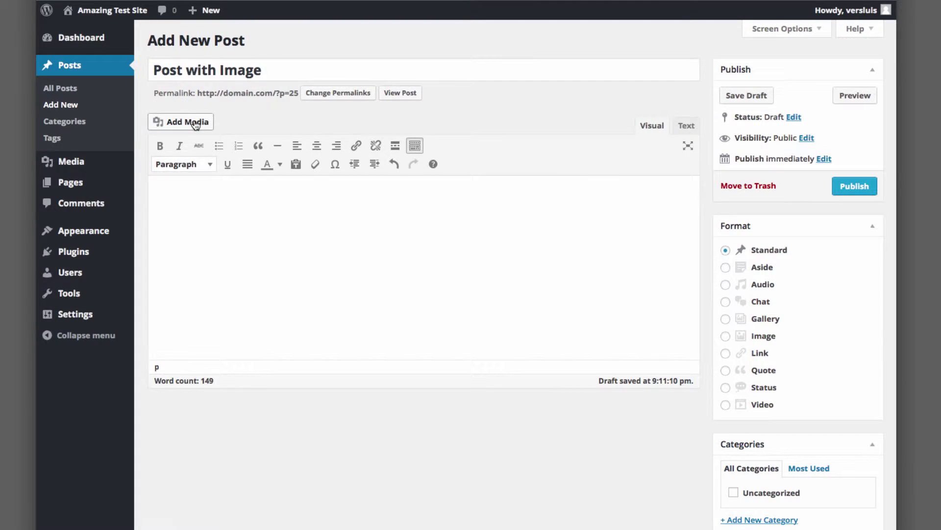
- Select Animal.png in the media library, upload Books.png alongside it, and insert both images into the post
click(188, 121)
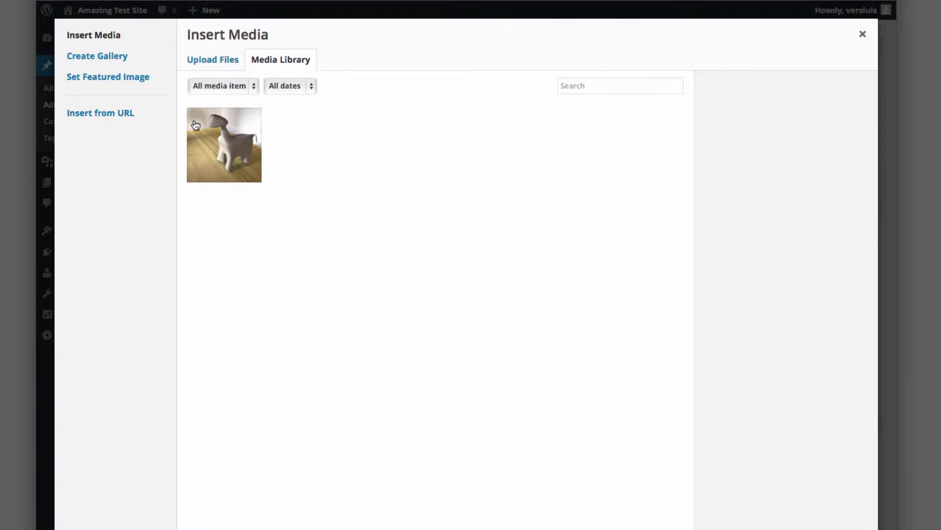
click(234, 148)
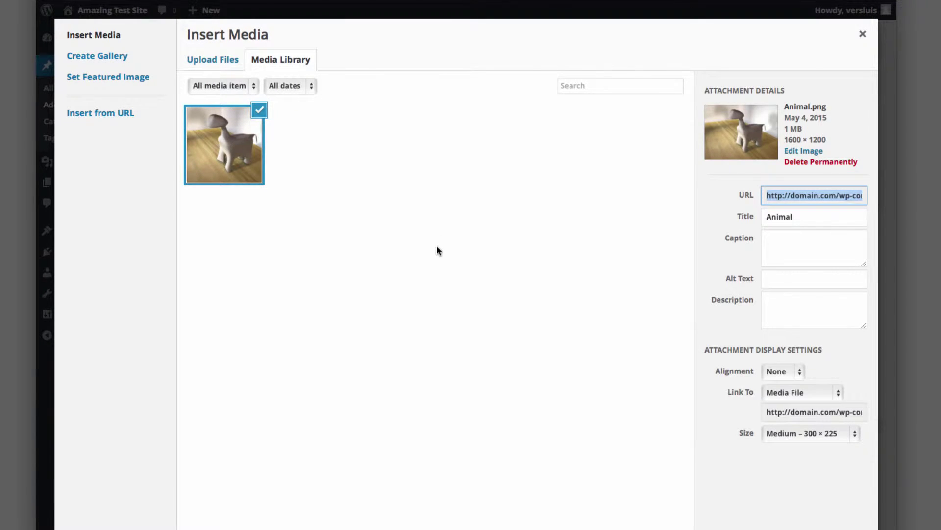
click(238, 61)
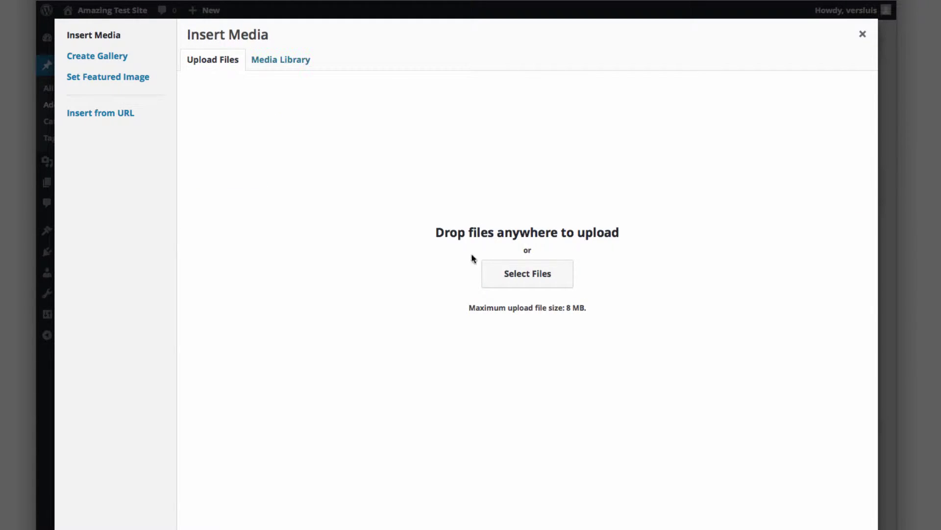
click(564, 282)
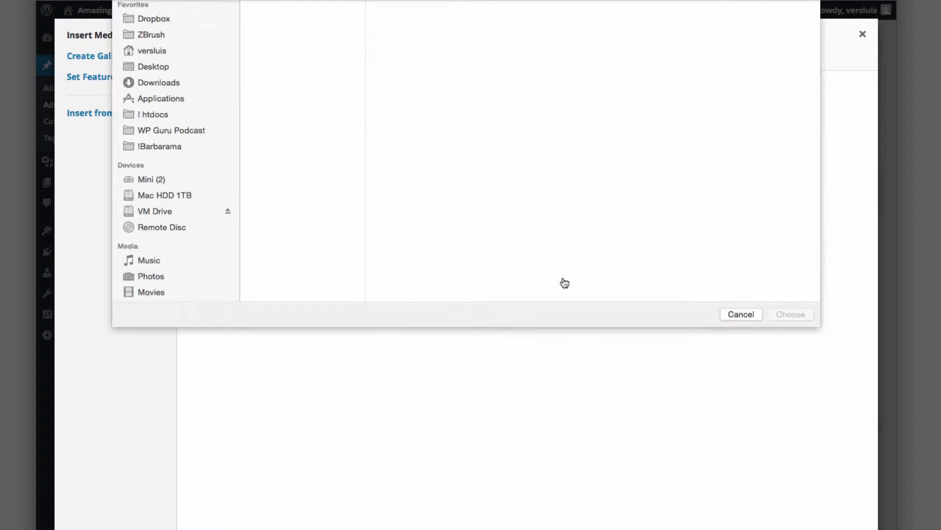
click(402, 43)
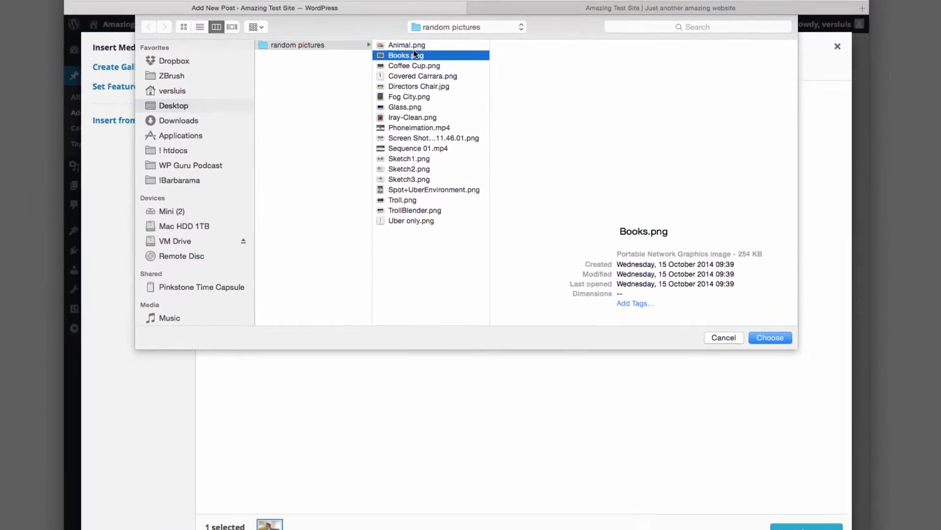
click(791, 345)
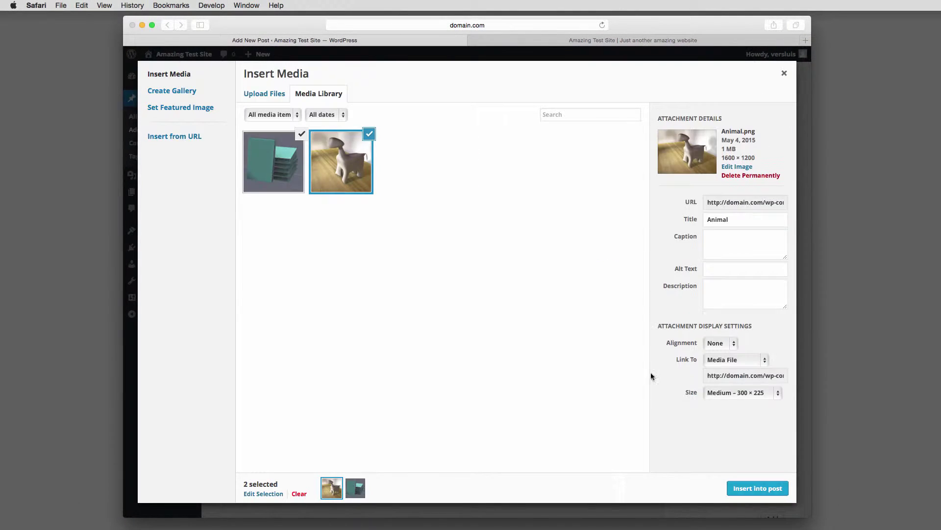
click(758, 487)
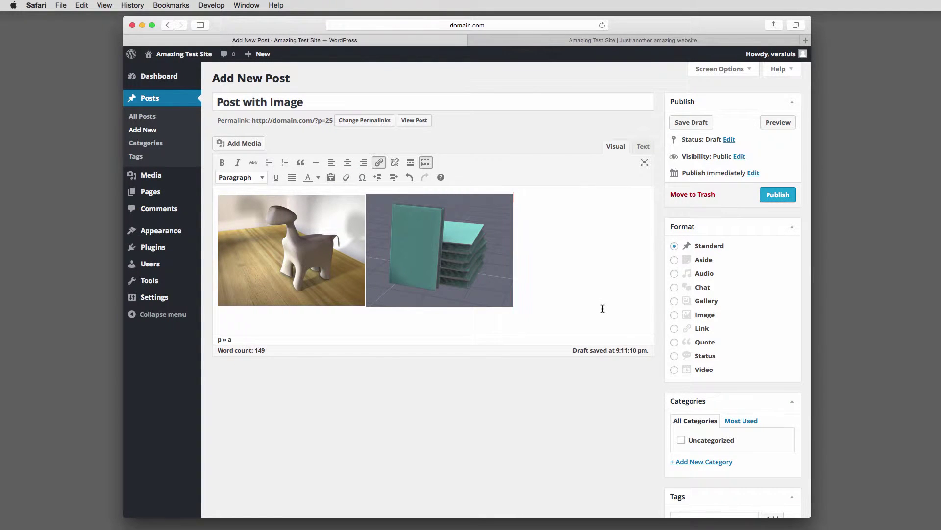
- Arrange the browser beside the Finder's random pictures folder in icon view and place the cursor below the post's two images
click(603, 308)
drag(739, 29, 620, 24)
key(super+Tab)
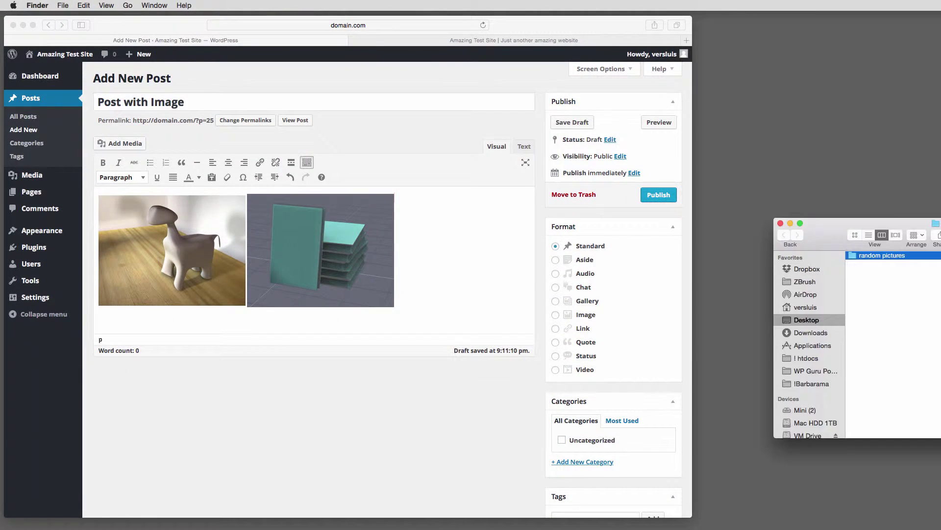
click(855, 235)
click(147, 326)
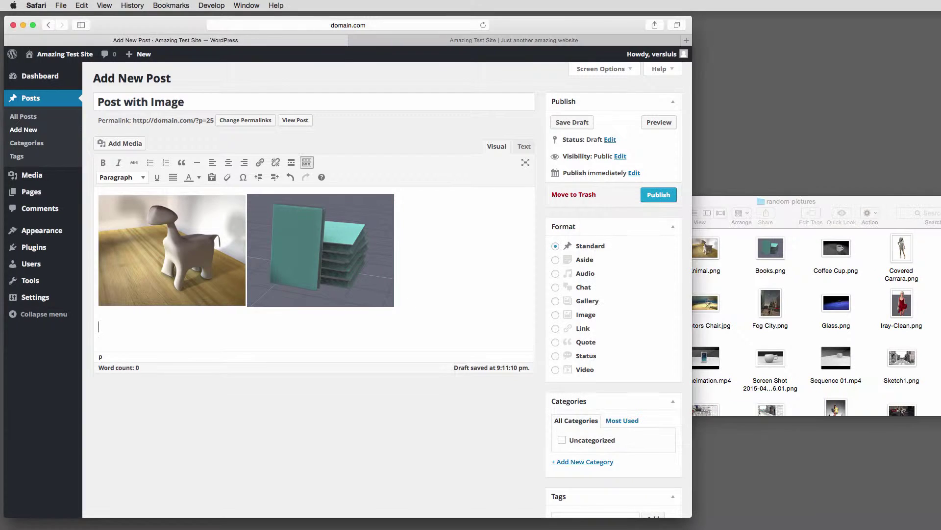
- Upload Coffee Cup.png straight from the Finder folder into the post editor and insert it below the other images
click(835, 247)
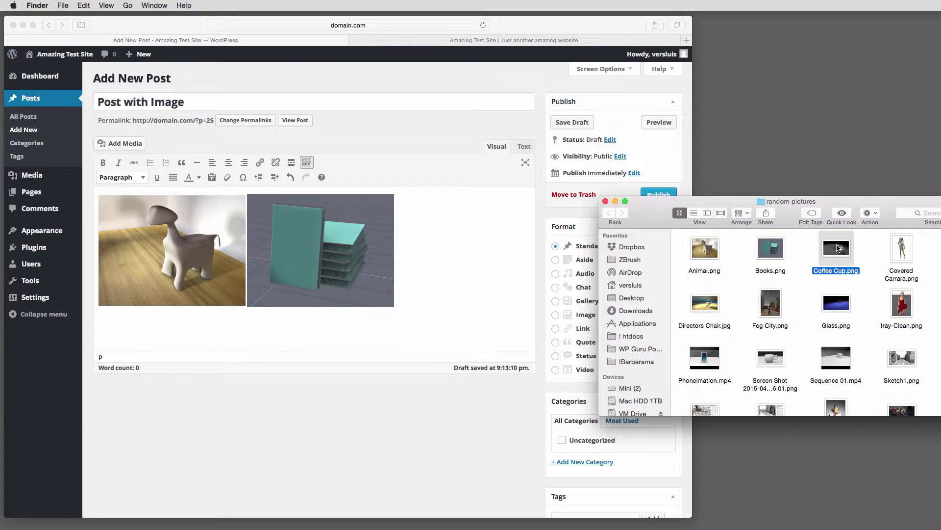
drag(839, 248, 187, 330)
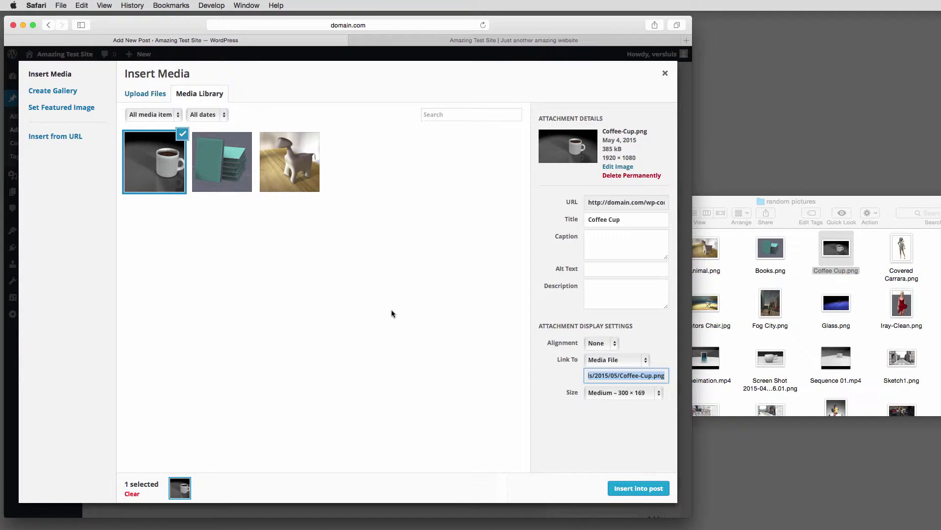
click(642, 487)
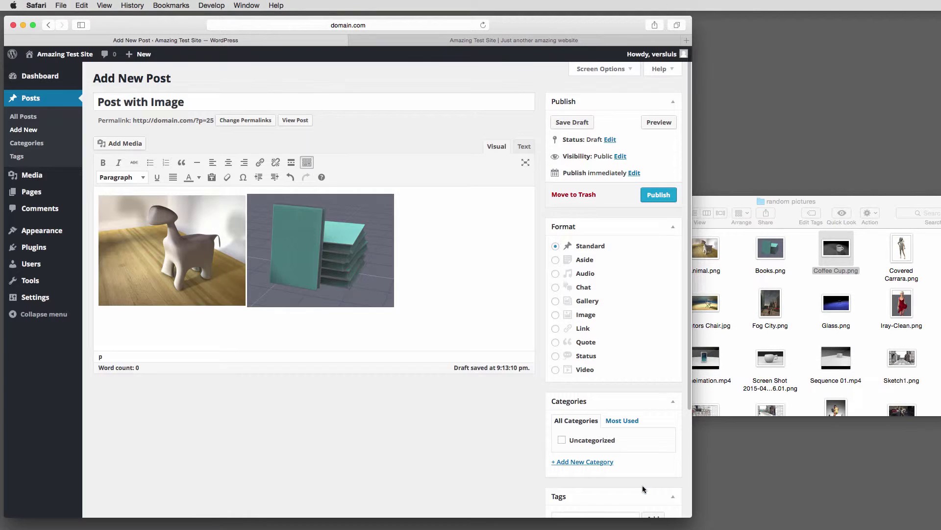
- Preview the post to check how the three inserted images are displayed
scroll(449, 381, down, 1)
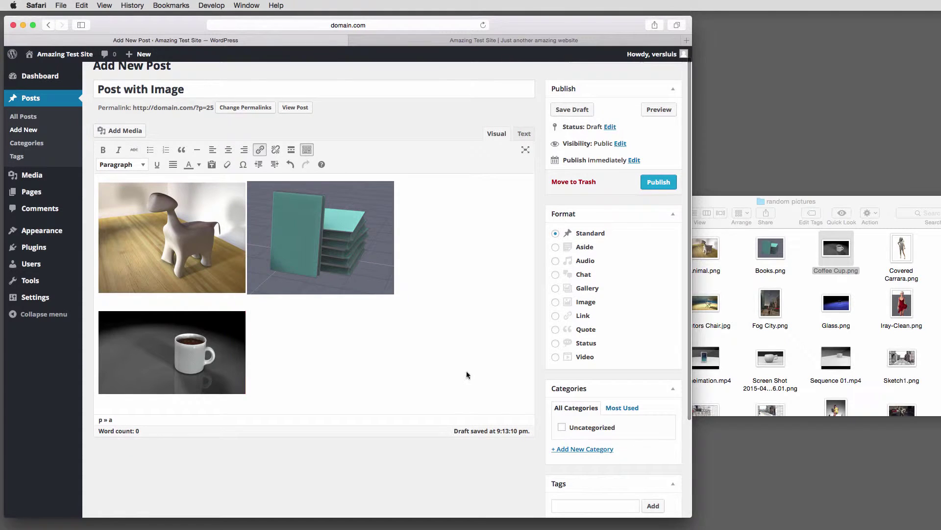
click(659, 110)
scroll(431, 440, down, 4)
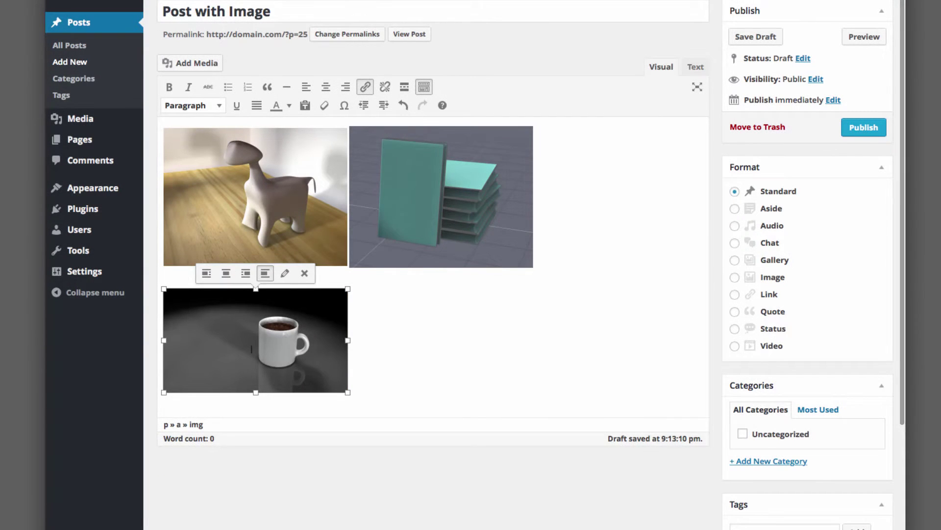
- Delete the coffee cup, animal and books images from the post body
click(305, 273)
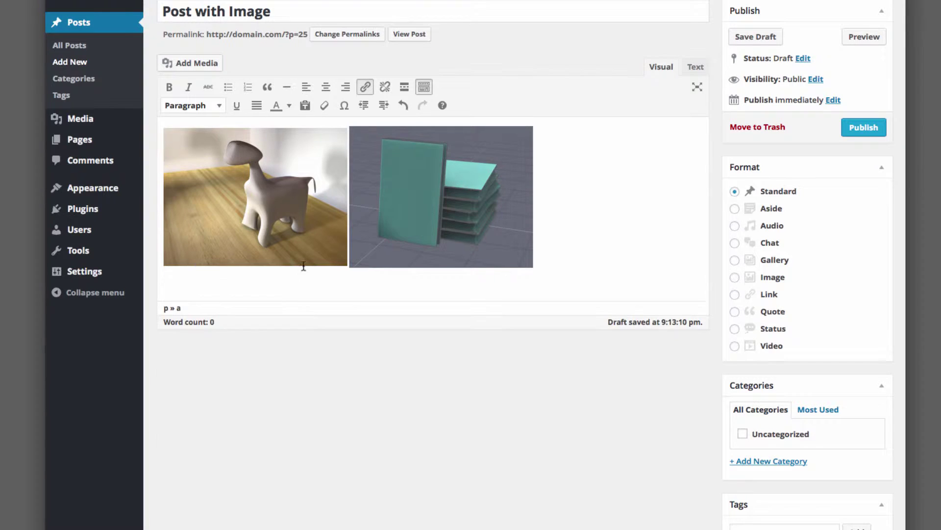
click(306, 208)
click(305, 129)
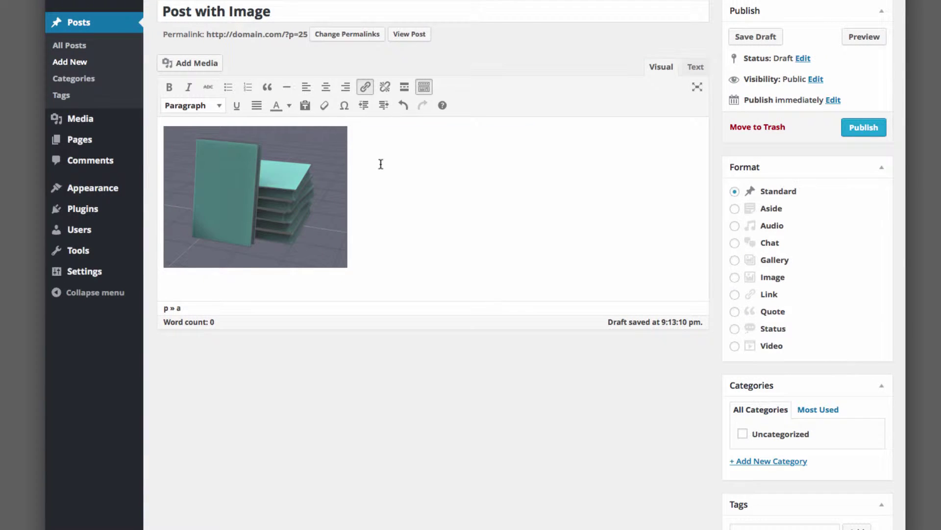
click(329, 182)
click(304, 129)
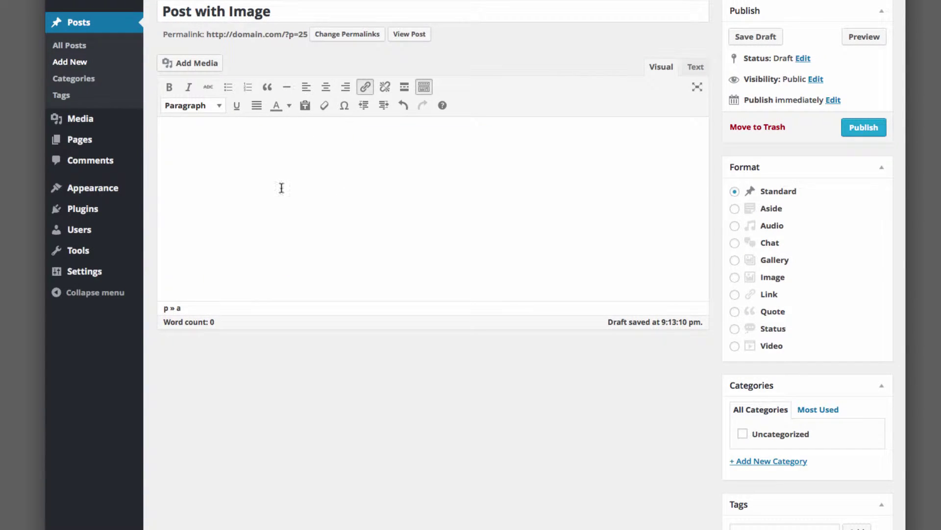
- Insert Animal.png from the media library into the post at size Large – 604 × 453
click(210, 64)
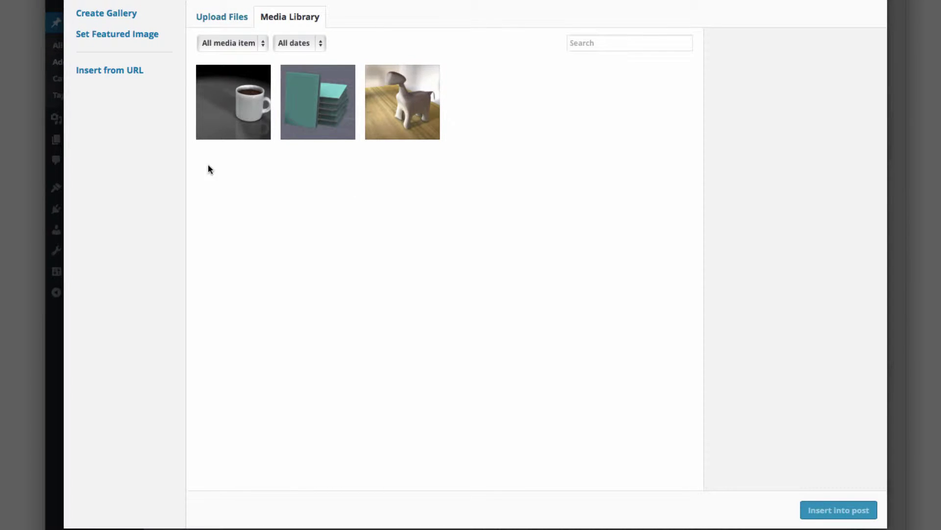
click(398, 131)
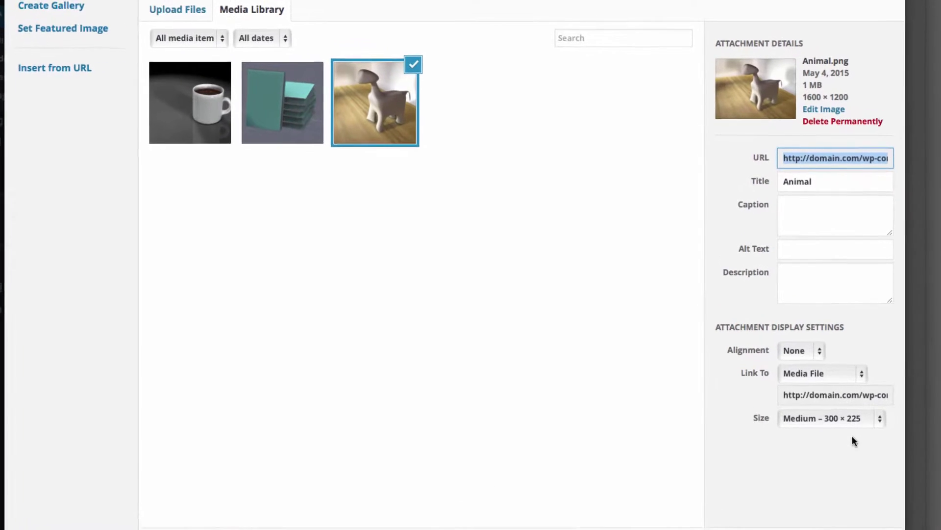
click(909, 463)
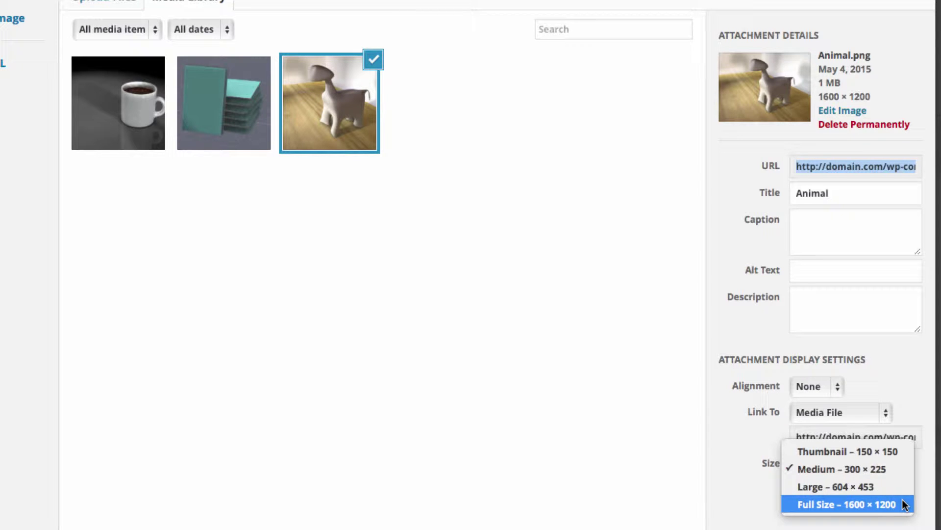
click(878, 486)
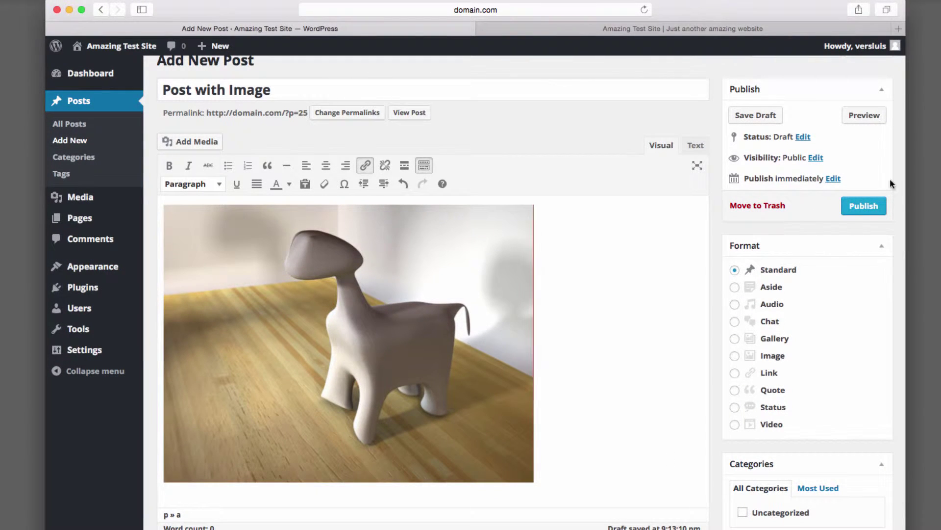
- Preview the post with the large animal image, close the preview and return to the post editor
click(865, 115)
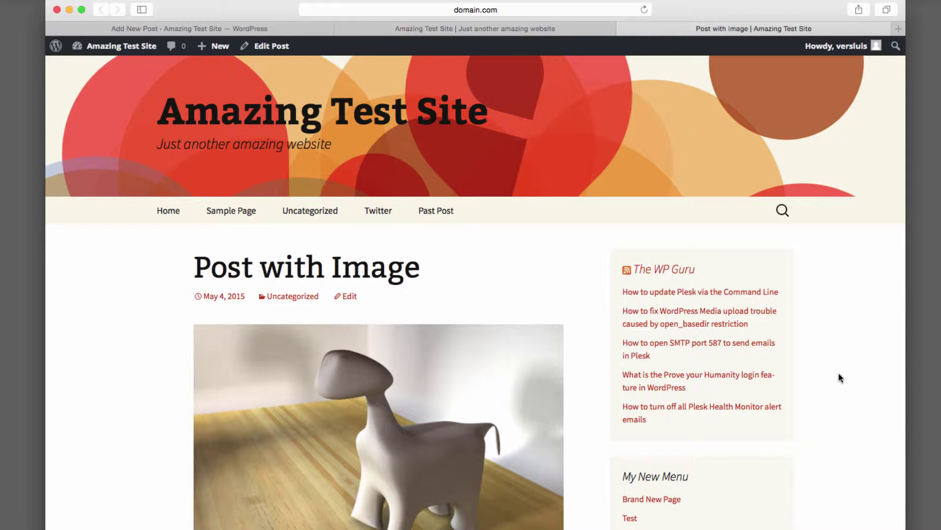
click(625, 29)
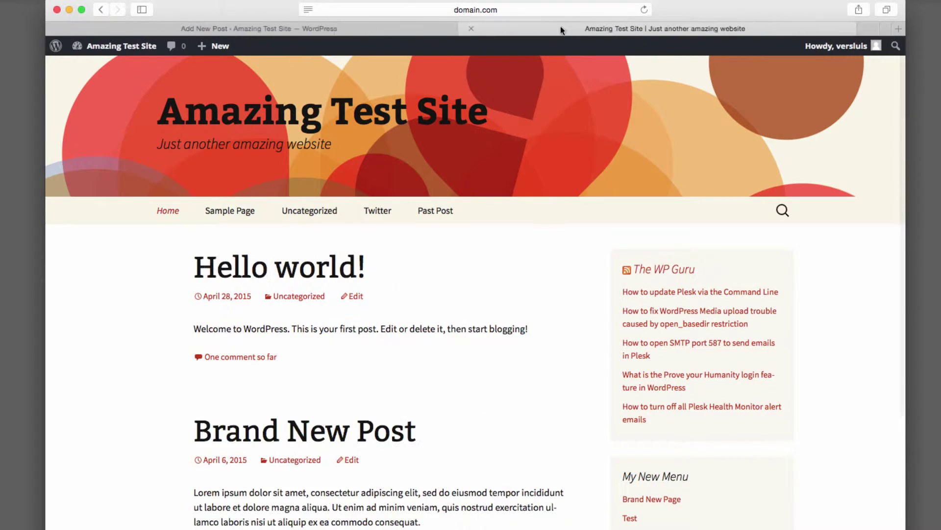
click(323, 27)
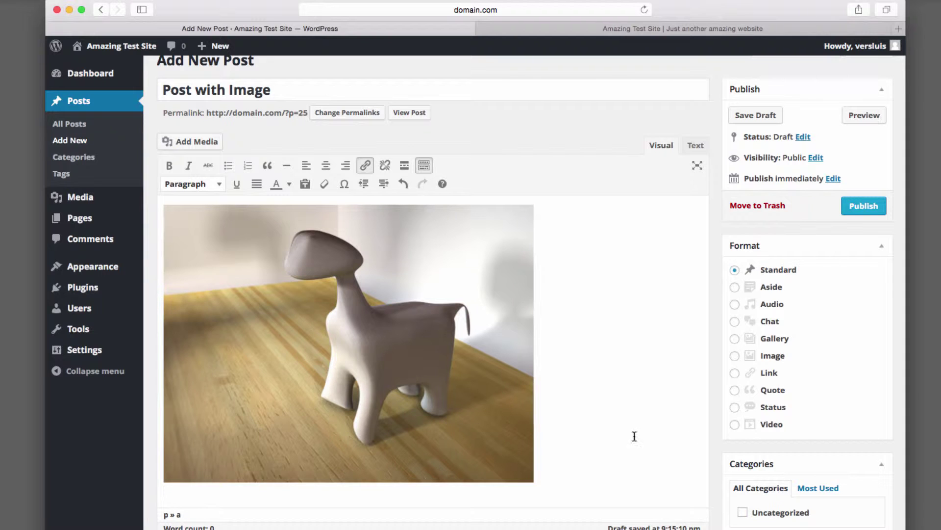
- Replace the large animal image with Animal.png at size Medium – 300 × 225, linked to Media File, and publish the post
click(453, 426)
click(397, 208)
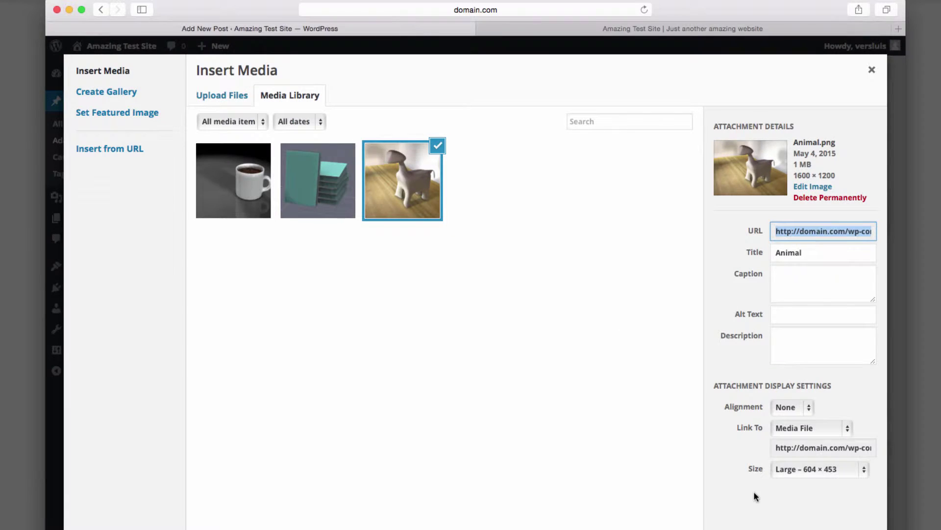
click(847, 433)
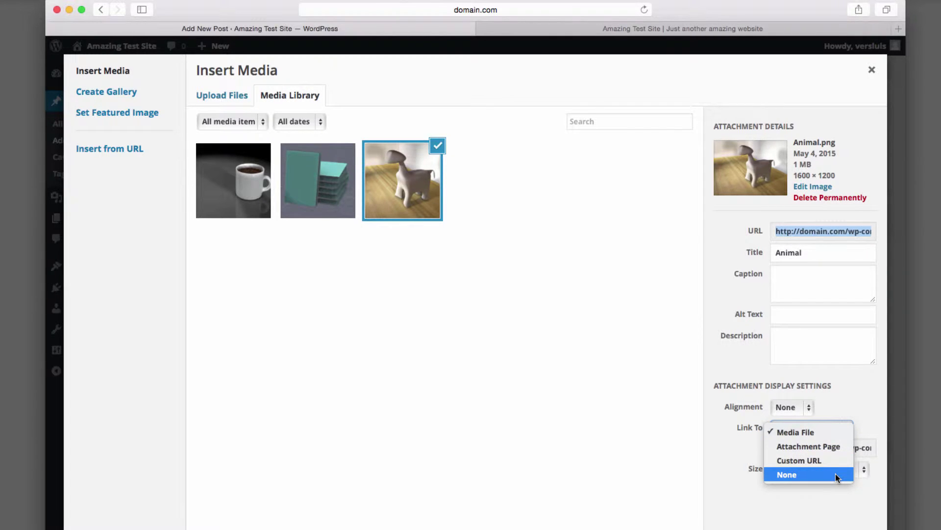
click(864, 404)
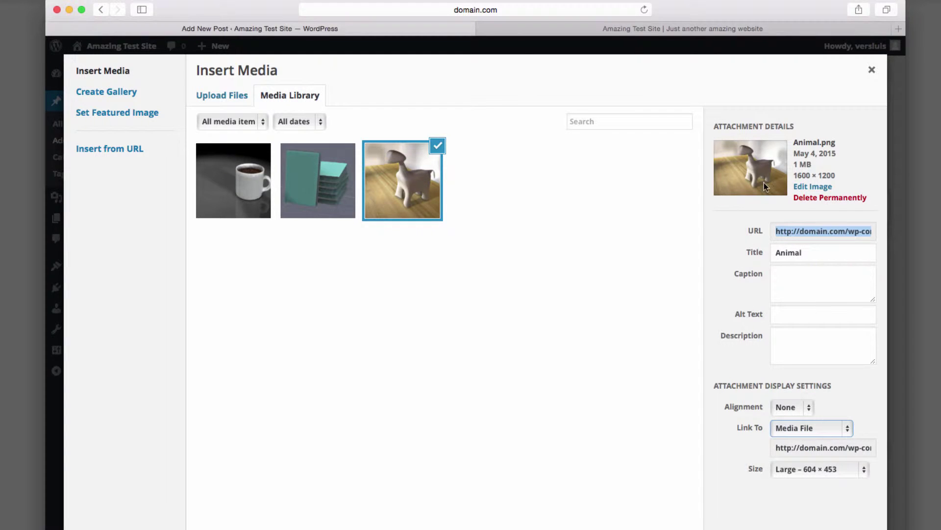
click(861, 468)
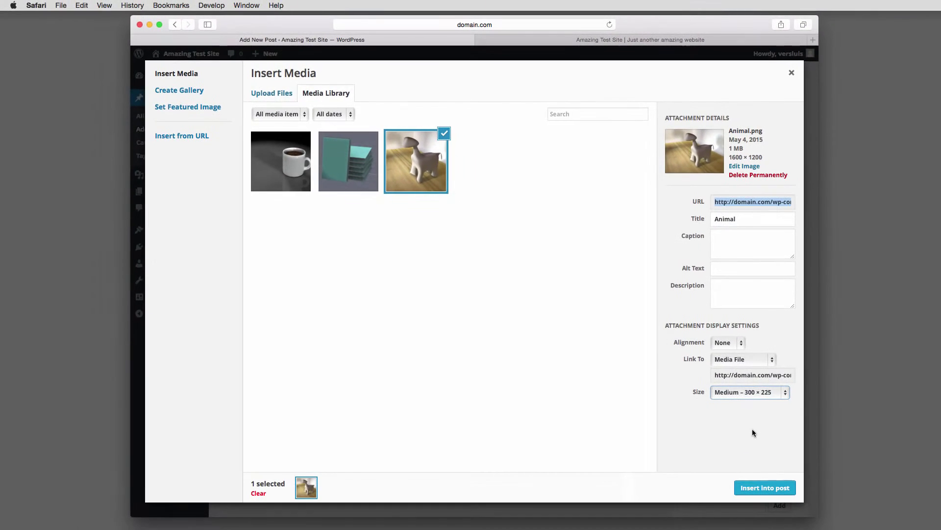
click(766, 488)
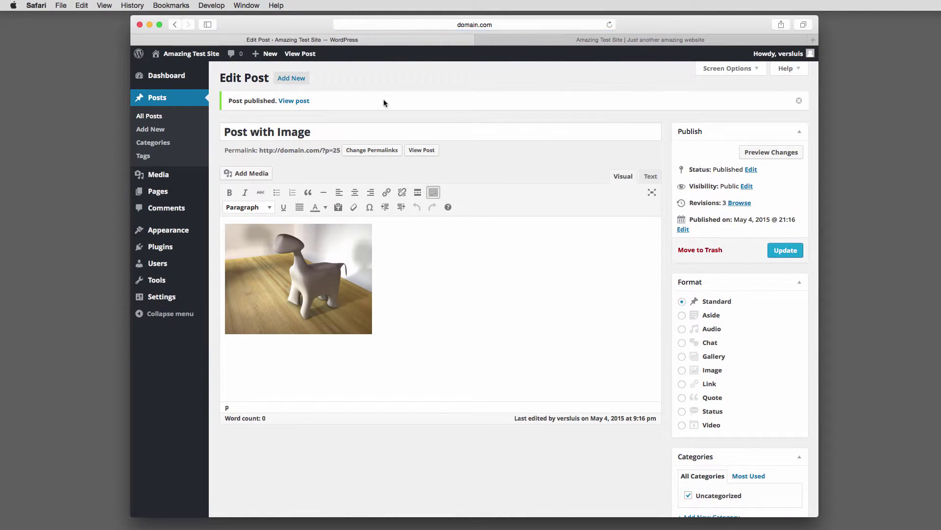
- Check the published post on the site, open the linked full-size animal image, inspect it enlarged, and return to the site's front page
click(596, 42)
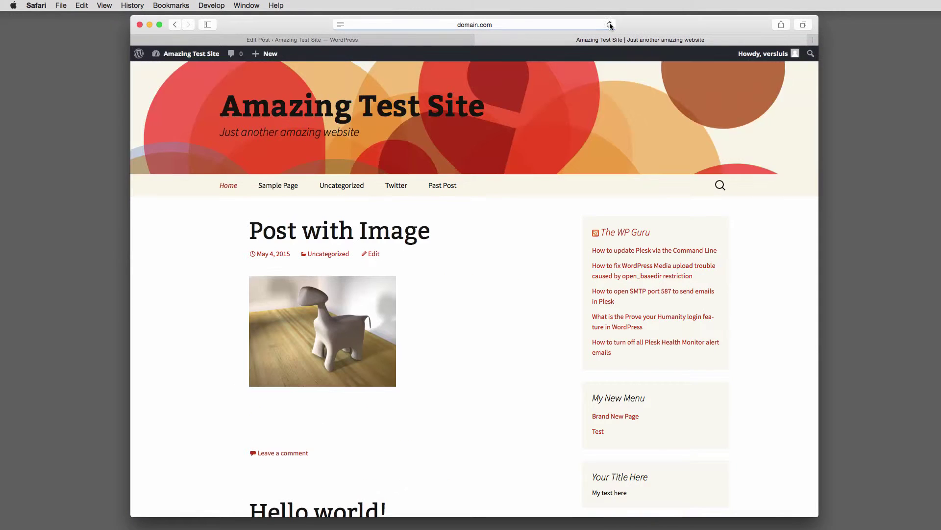
click(345, 335)
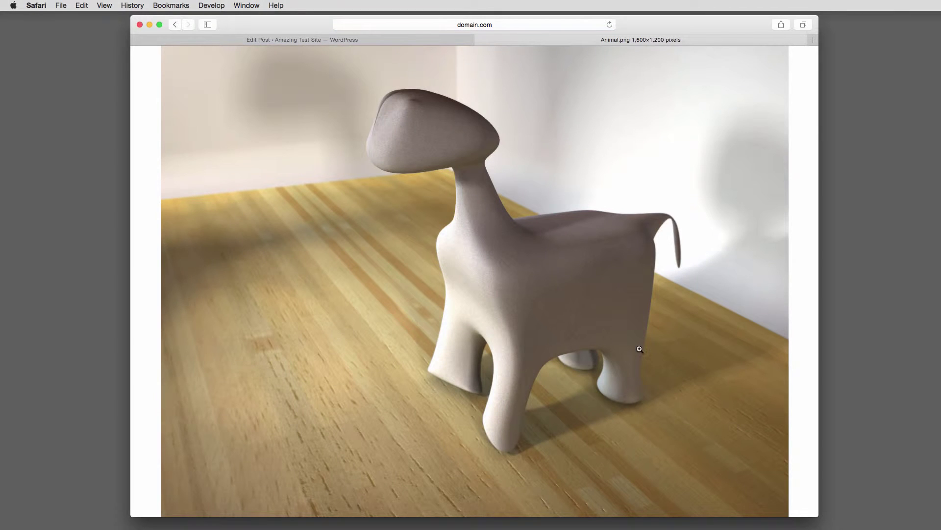
click(502, 241)
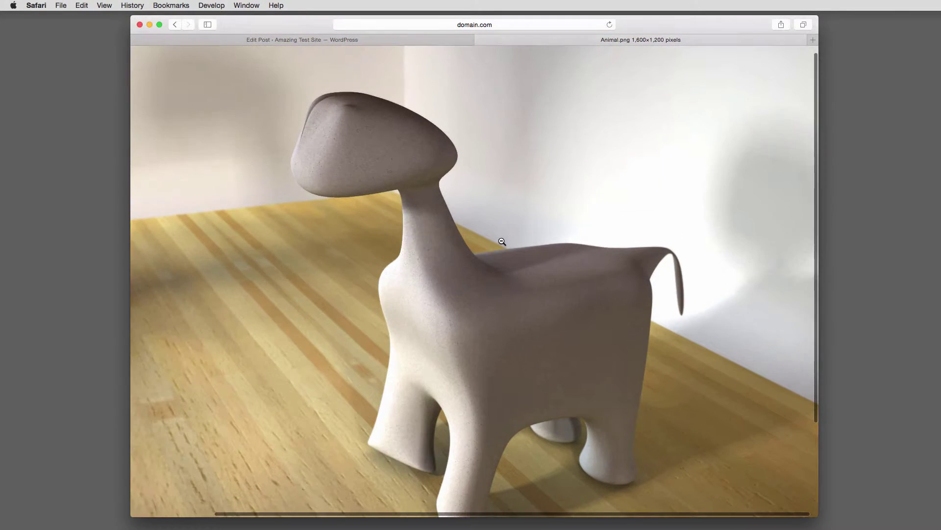
scroll(454, 290, left, 3)
scroll(454, 290, left, 3)
scroll(454, 291, down, 2)
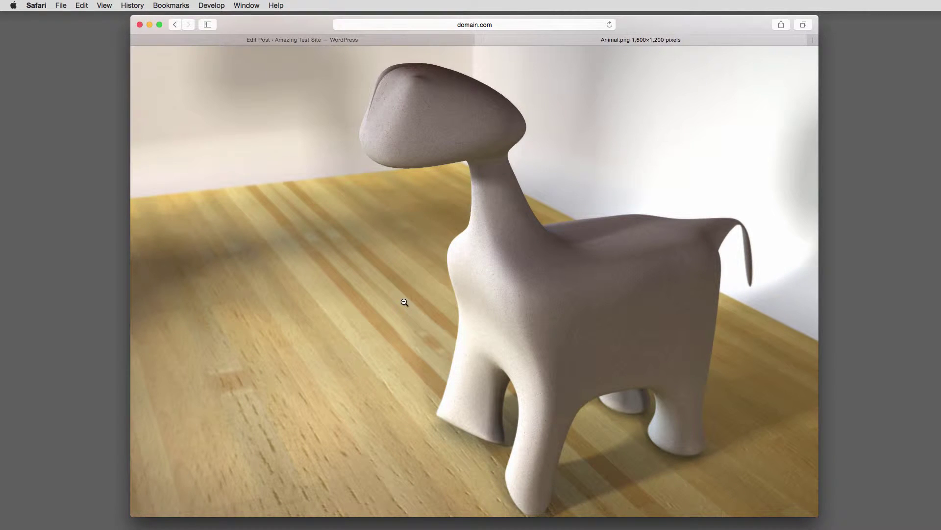
click(461, 299)
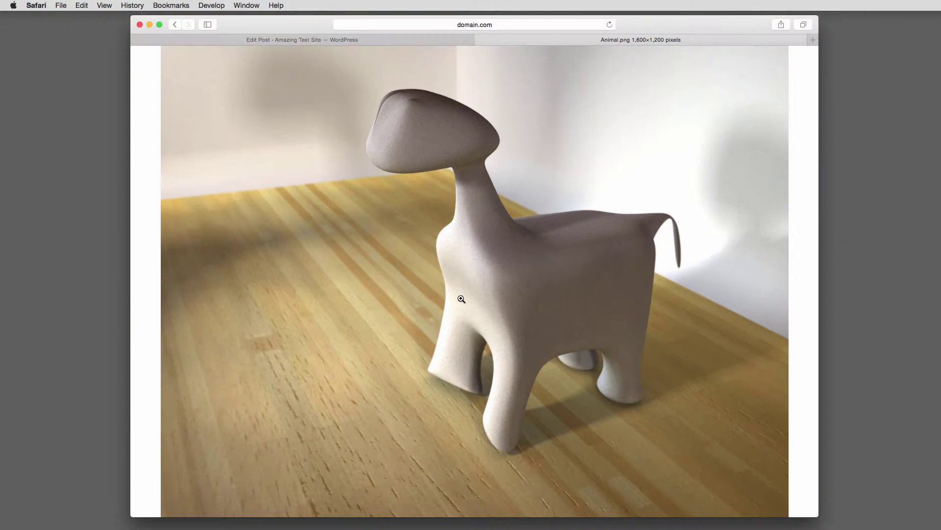
scroll(242, 174, left, 5)
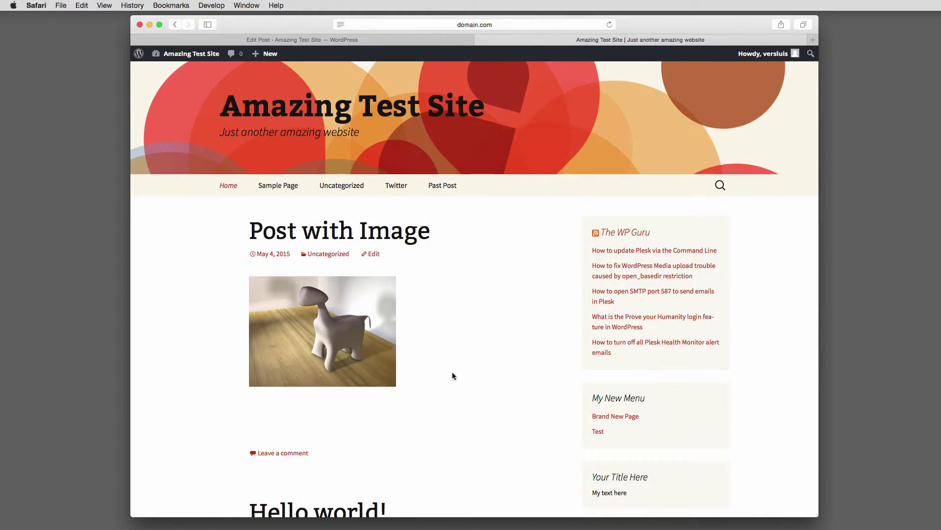
- Return to the WordPress admin and open the Media Settings to examine the thumbnail, medium and large image sizes
click(453, 44)
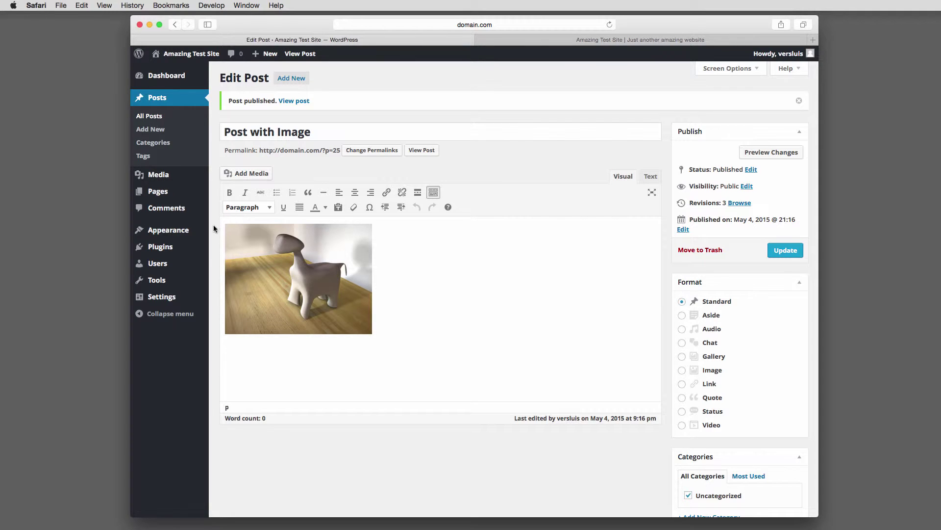
mouse_move(176, 300)
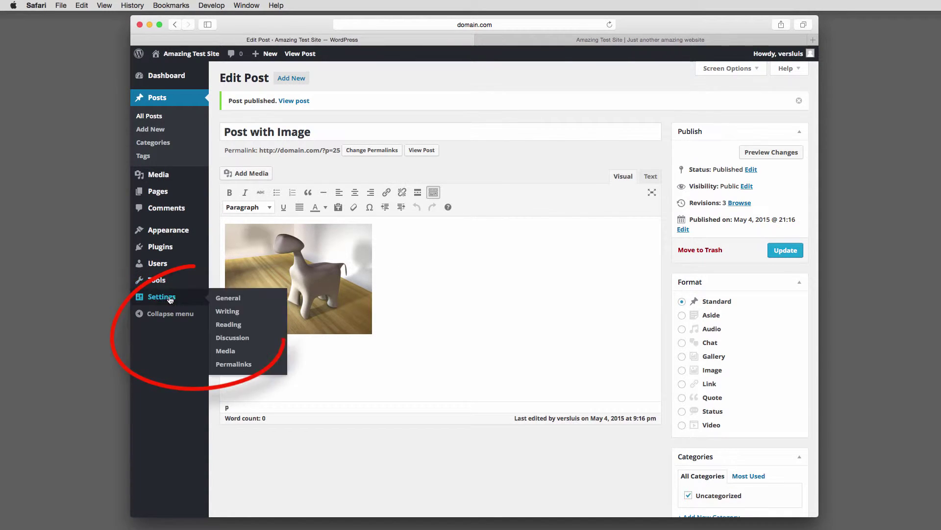
click(240, 353)
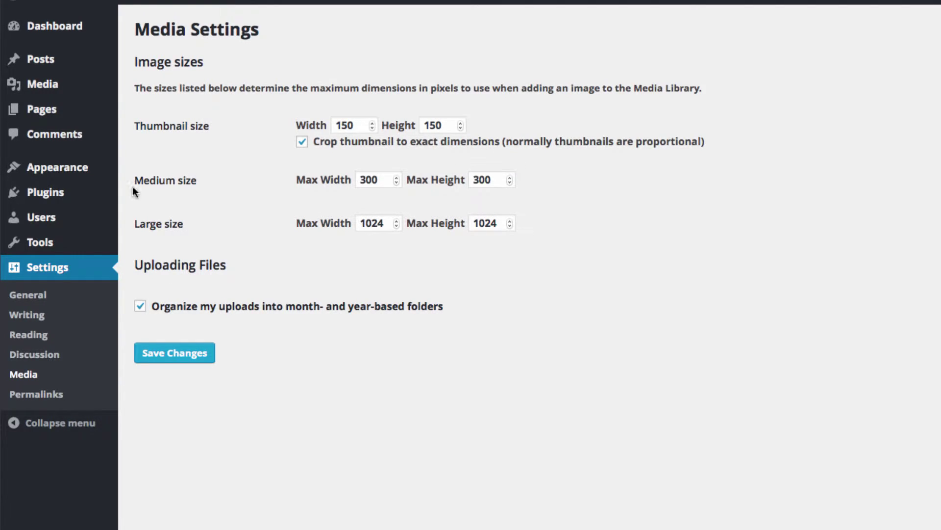
- Reopen "Post with Image" for editing and delete the animal image from its body
mouse_move(74, 60)
click(156, 61)
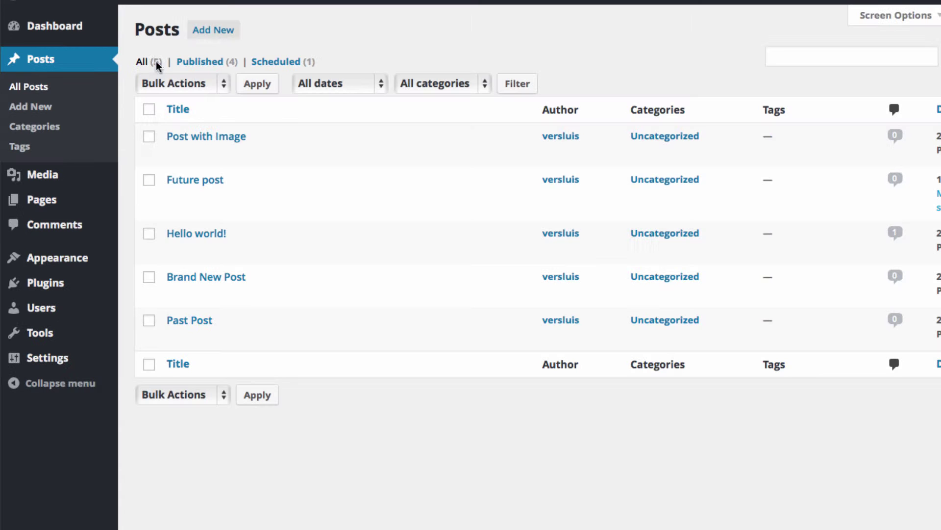
click(243, 137)
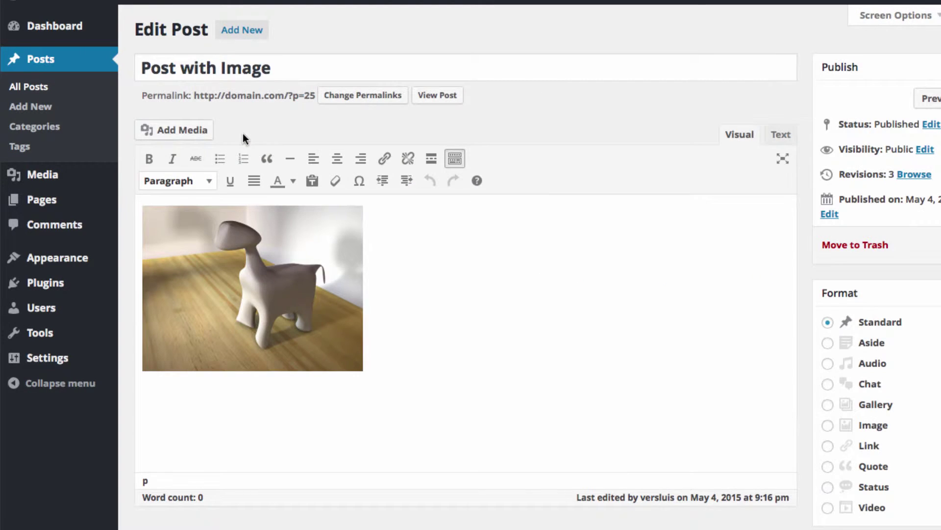
click(293, 319)
click(309, 211)
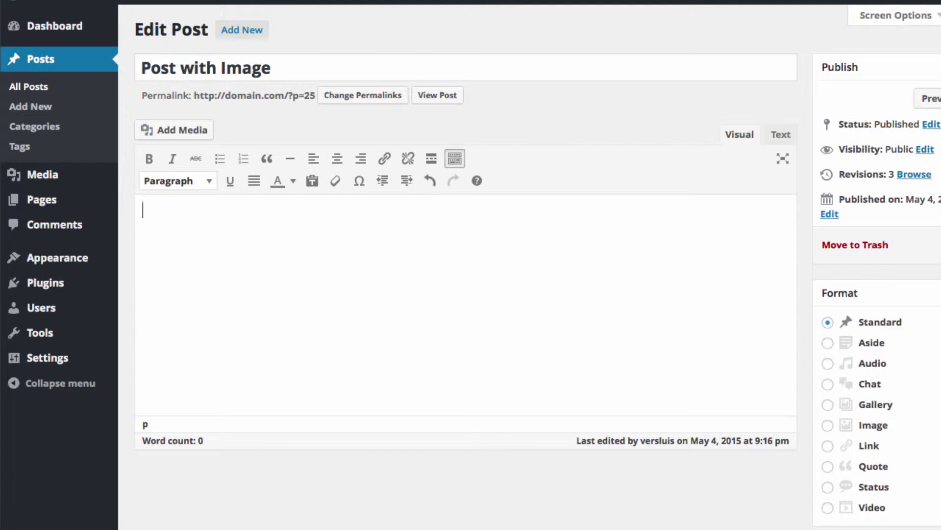
- Insert Animal.png from the media library into the empty post at size Thumbnail – 150 × 150
click(176, 129)
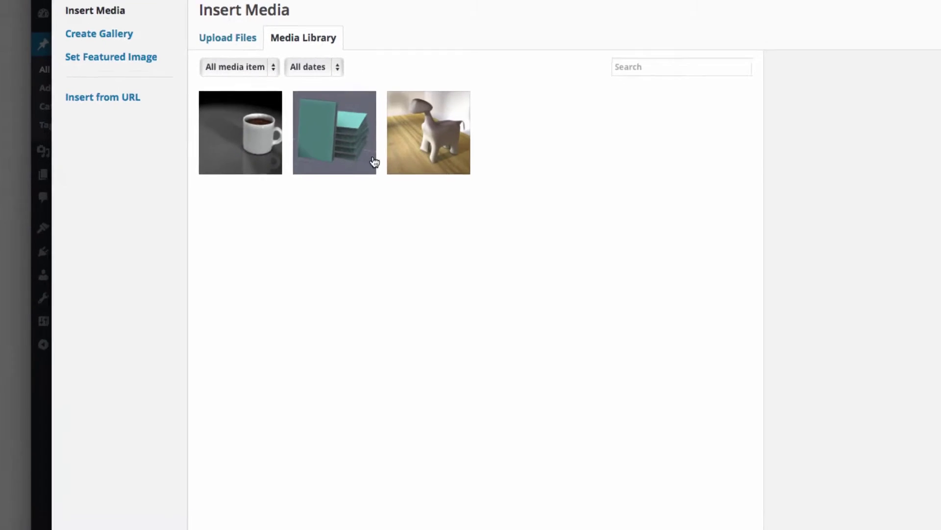
click(429, 154)
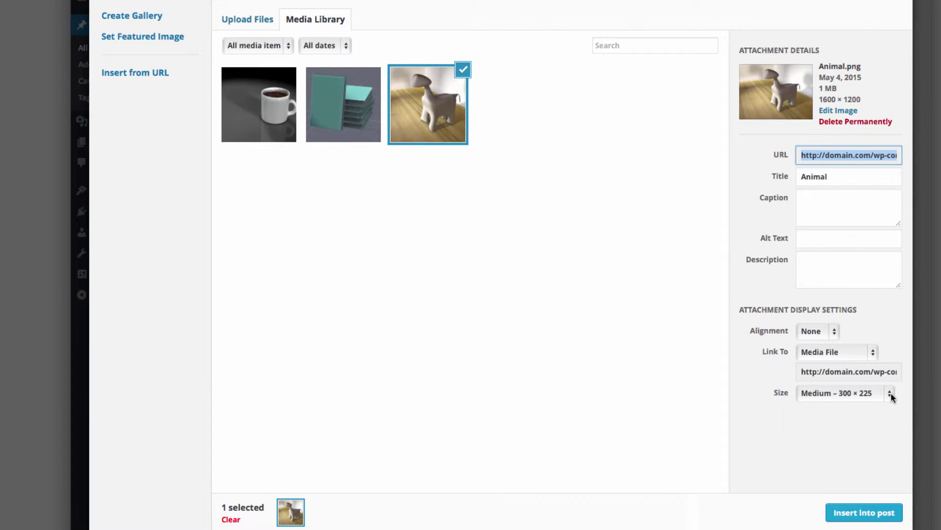
click(888, 393)
click(888, 385)
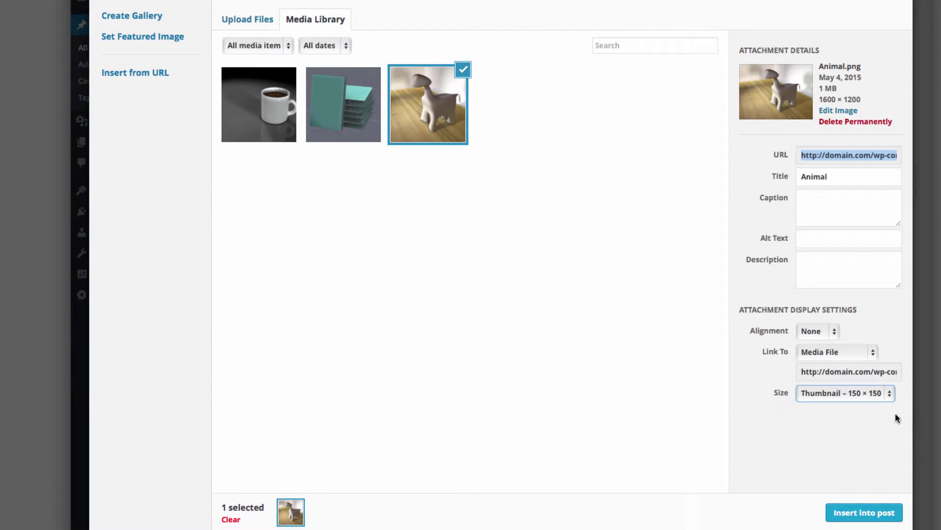
click(878, 515)
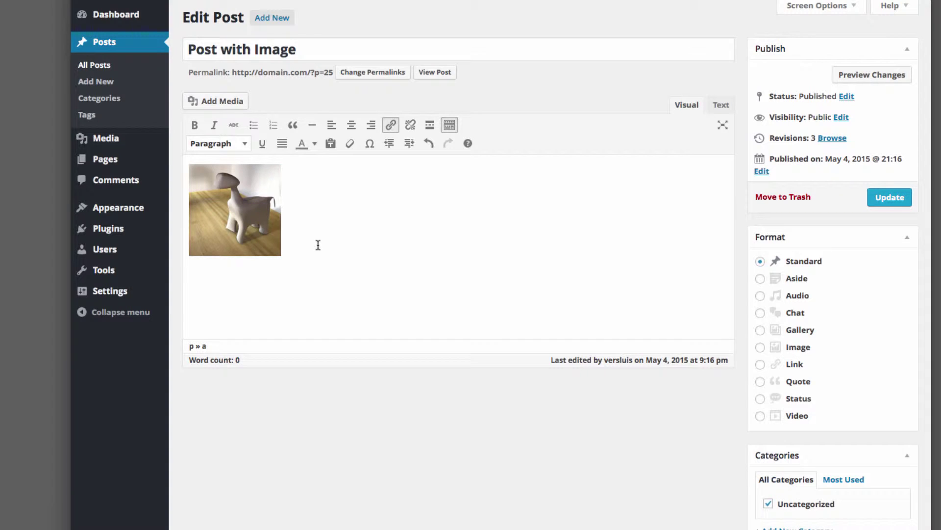
- Replace the thumbnail image in the post body with three paragraphs of placeholder text starting "Lorem ipsum is a pseudo-Latin text"
click(277, 240)
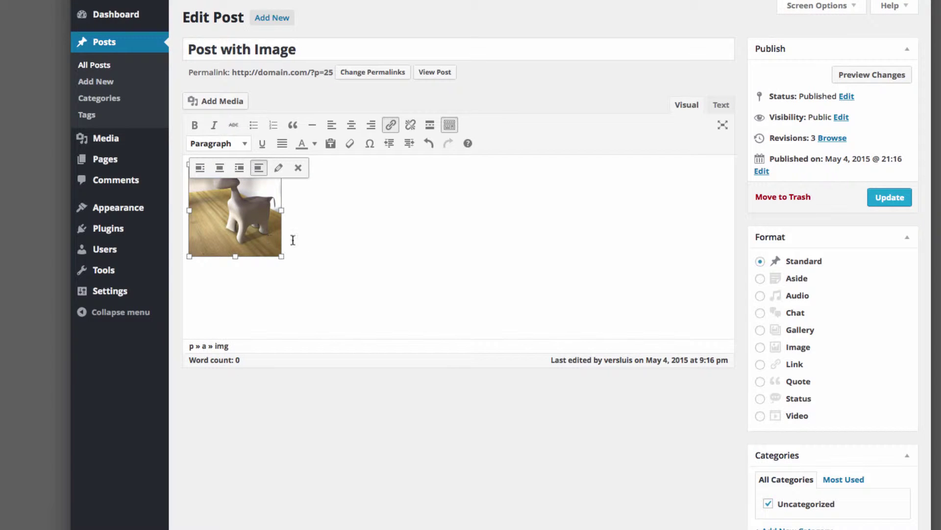
click(297, 168)
click(277, 222)
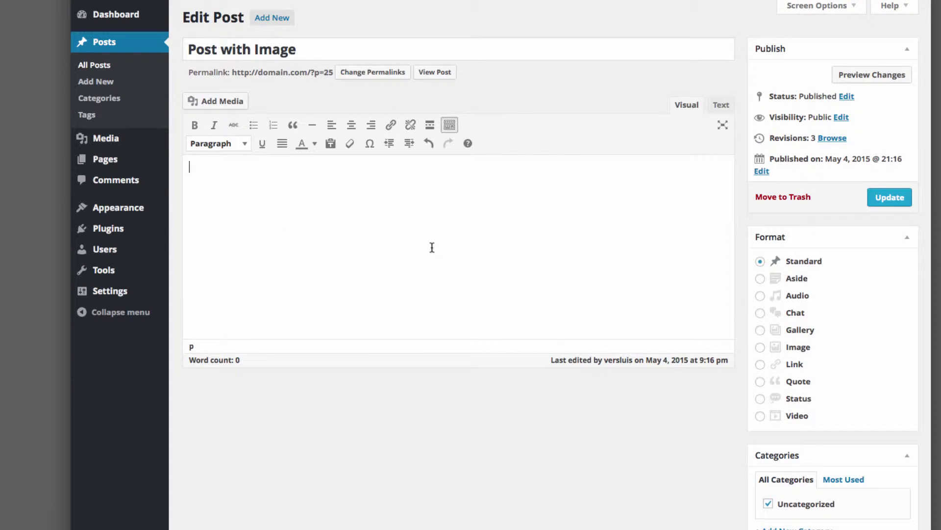
text(Lorem ipsum is a pseudo-Latin text used in web design, typography, layout, and printing in place of English to emphasise design elements over content. It's also called placeholder (or filler) text.  It's a convenient tool for mock-ups. It helps to outline the visual elements of a document or presentation, eg typography, font, or layout. Lorem ipsum is mostly a part of a Latin text by the classical author and philosopher Cicero.  Its words and letters have been changed by addition or removal, so to deliberately render its content nonsensical; it's not genuine, correct, or comprehensible Latin anymore. While lorem ipsum's still resembles classical Latin, it actually has no meaning whatsoever. As Cicero's text doesn't contain the letters K, W, or Z, alien to latin, these, and others are often inserted randomly to mimic the typographic appearence of European languages, as are digraphs not to be found in the original.)
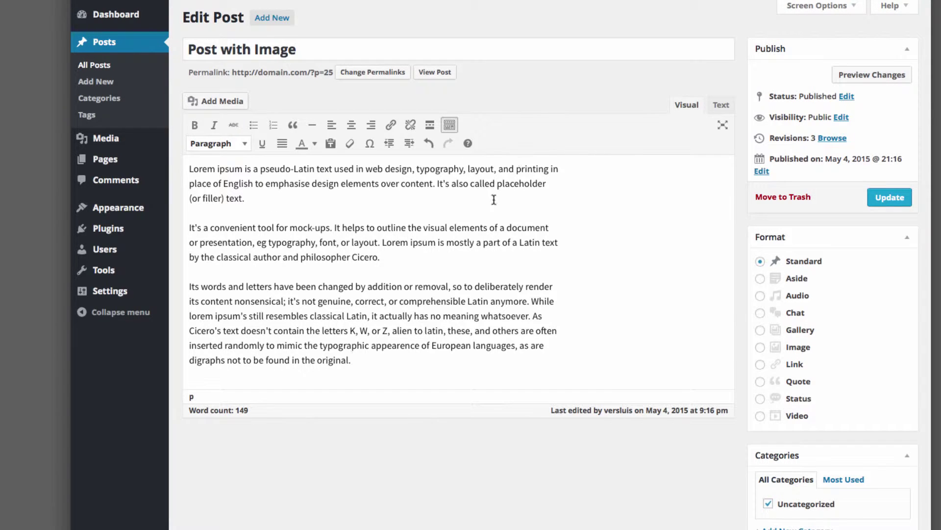
- Insert Animal.png before the first paragraph with Right alignment at size Thumbnail – 150 × 150, preview the post and return to the editor
click(188, 169)
click(237, 101)
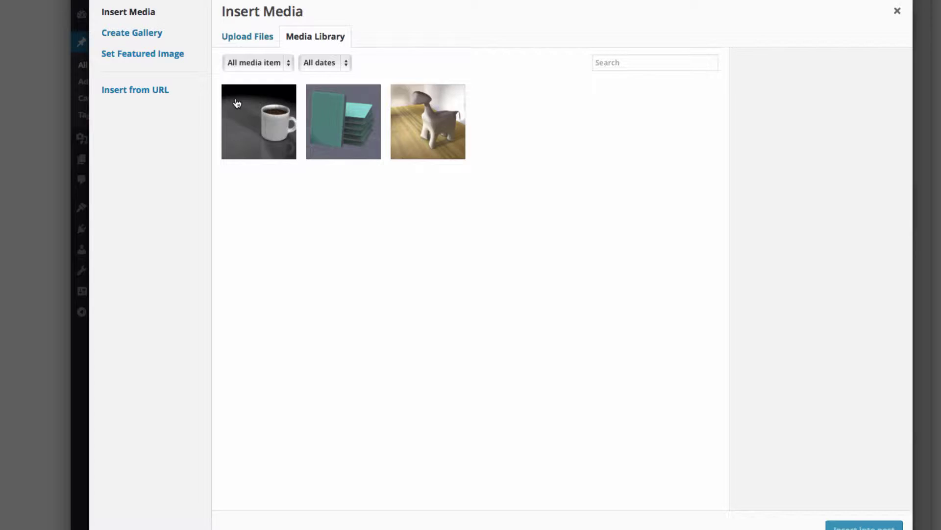
click(418, 136)
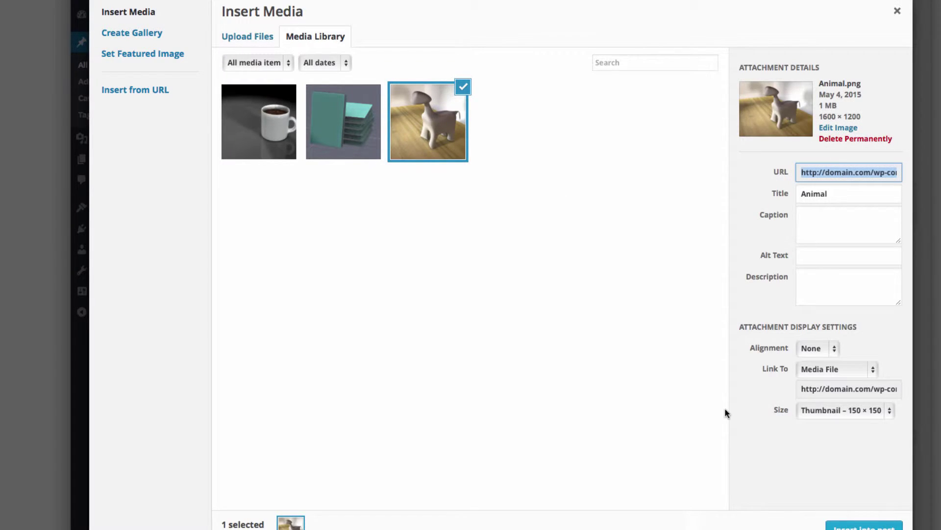
click(835, 349)
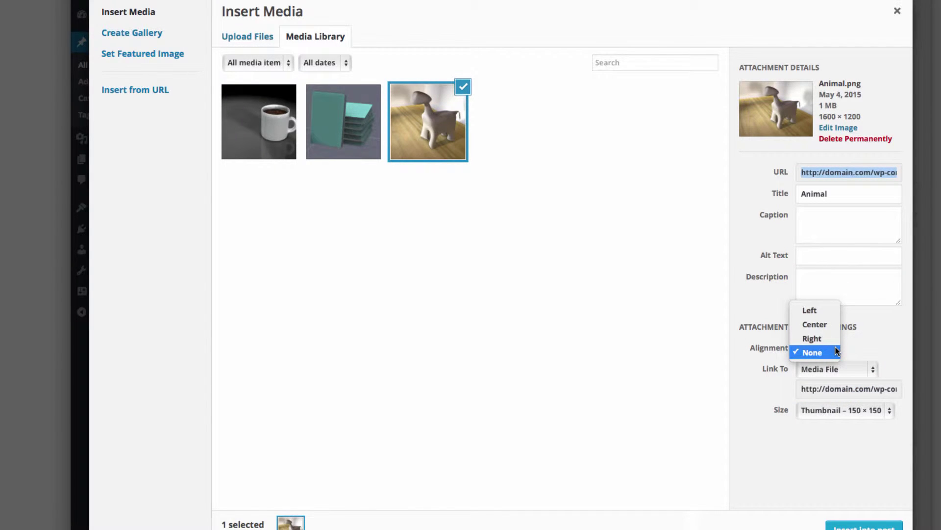
click(836, 348)
click(832, 348)
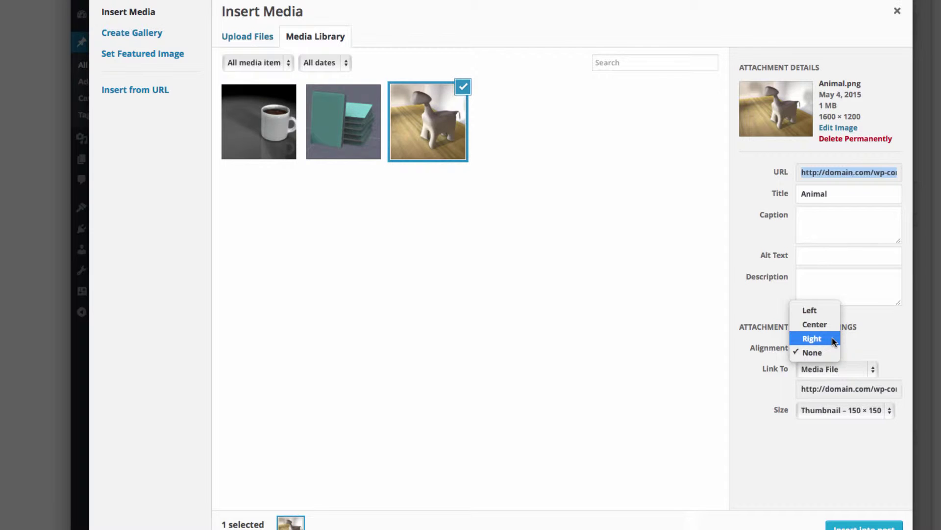
click(812, 338)
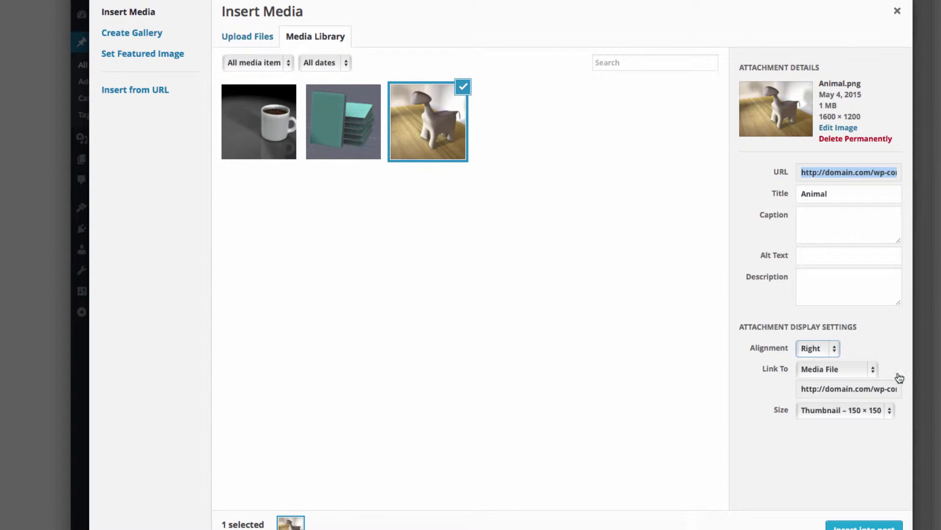
click(864, 524)
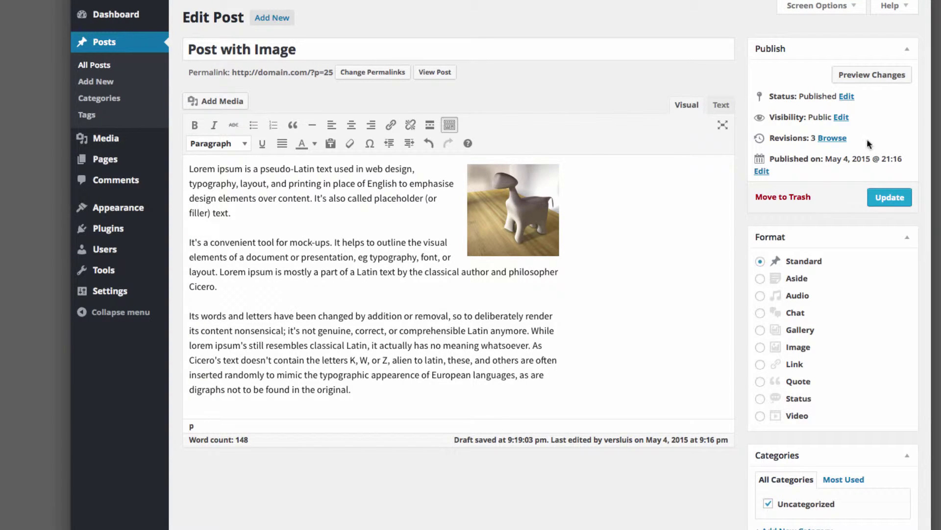
click(872, 74)
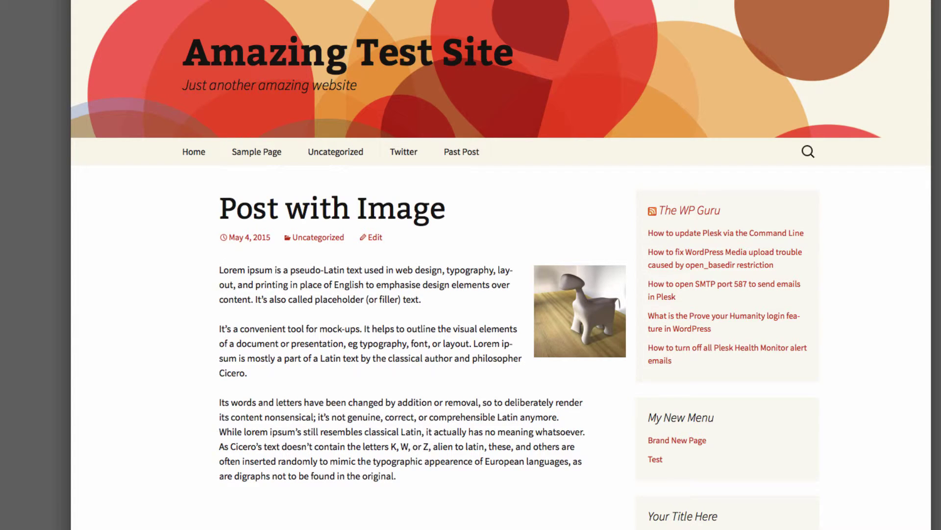
key(super+r)
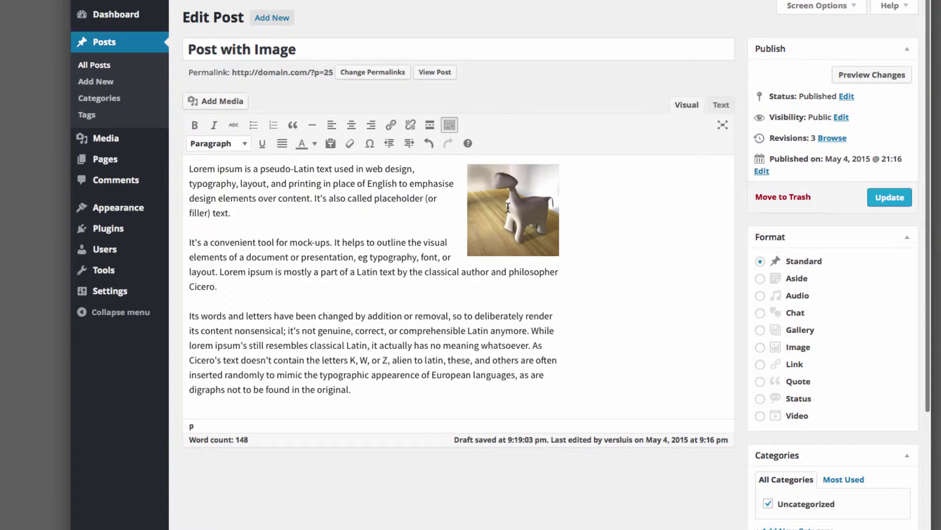
- Change the animal image's alignment in the post to left and preview the changes
click(539, 189)
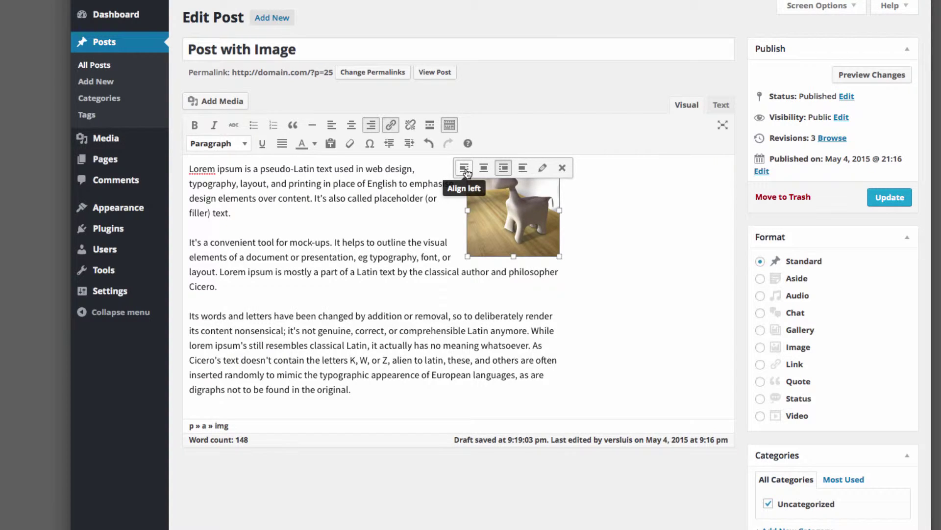
click(465, 169)
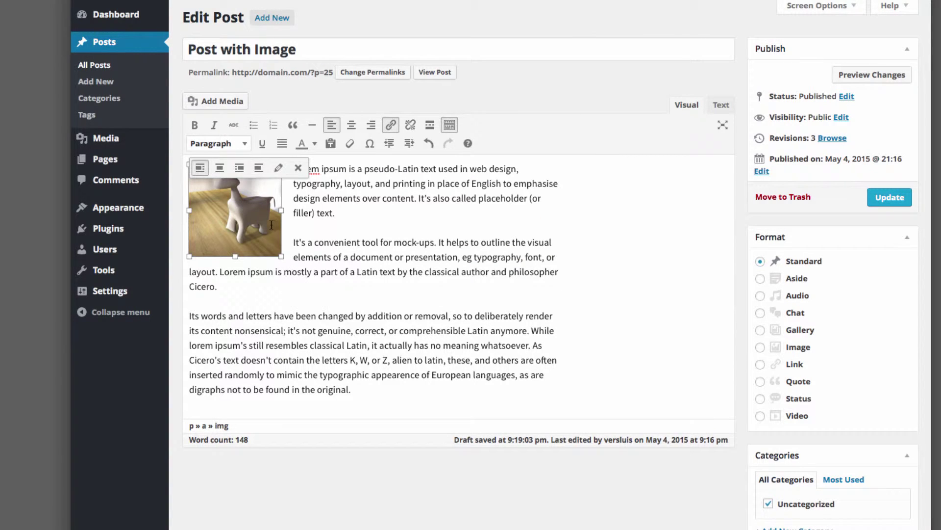
click(893, 77)
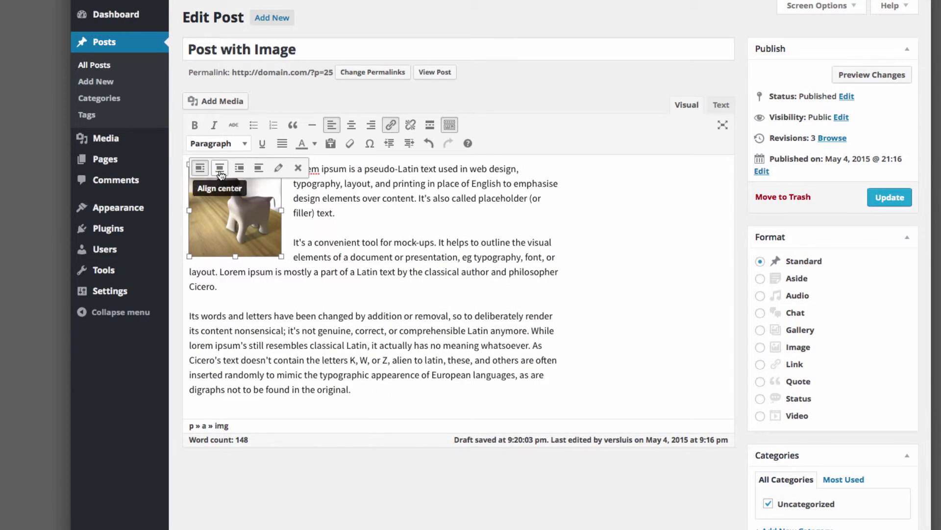
- Center the animal image above the first paragraph and preview the changes
click(221, 166)
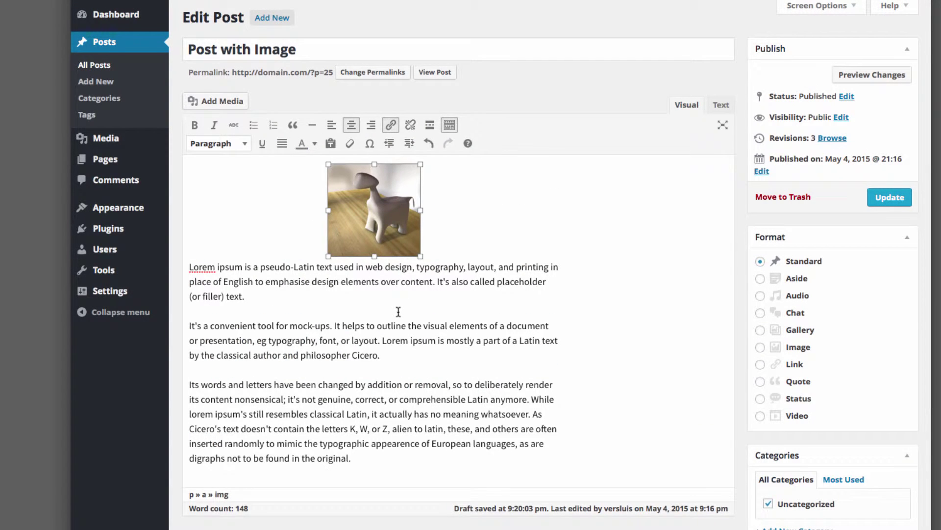
click(877, 75)
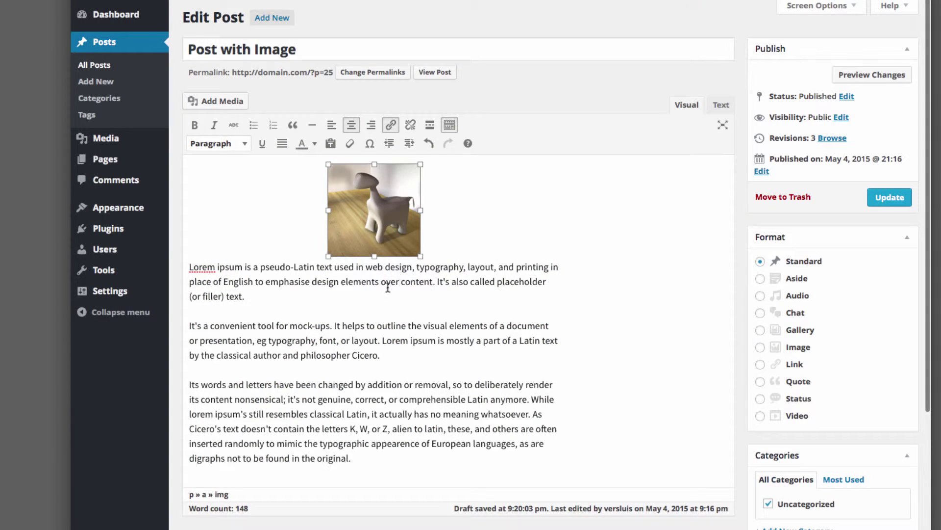
- Remove the animal image from the post and add a blank line between the first and second paragraphs
click(385, 236)
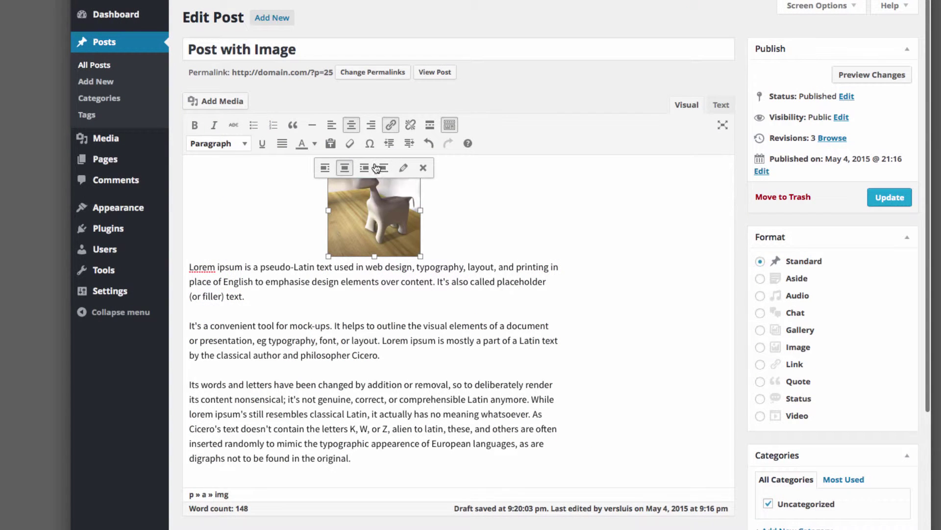
click(423, 168)
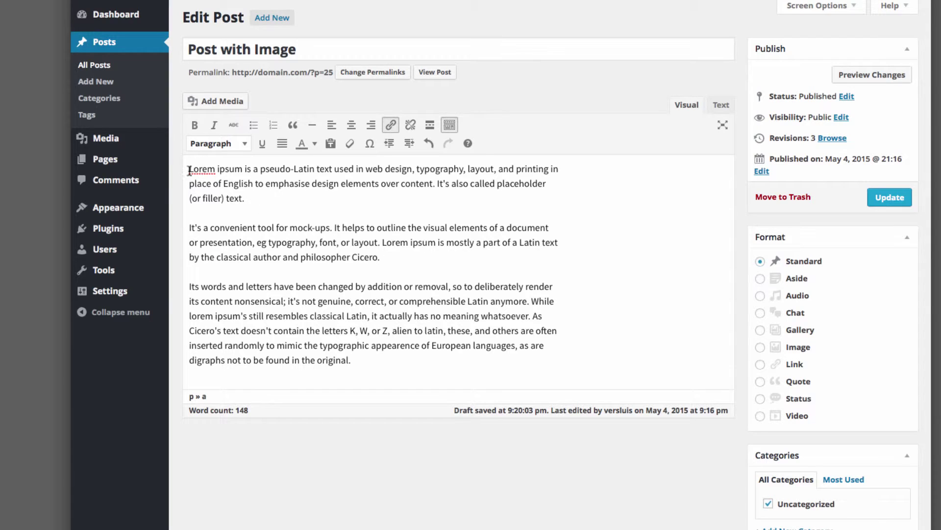
click(289, 223)
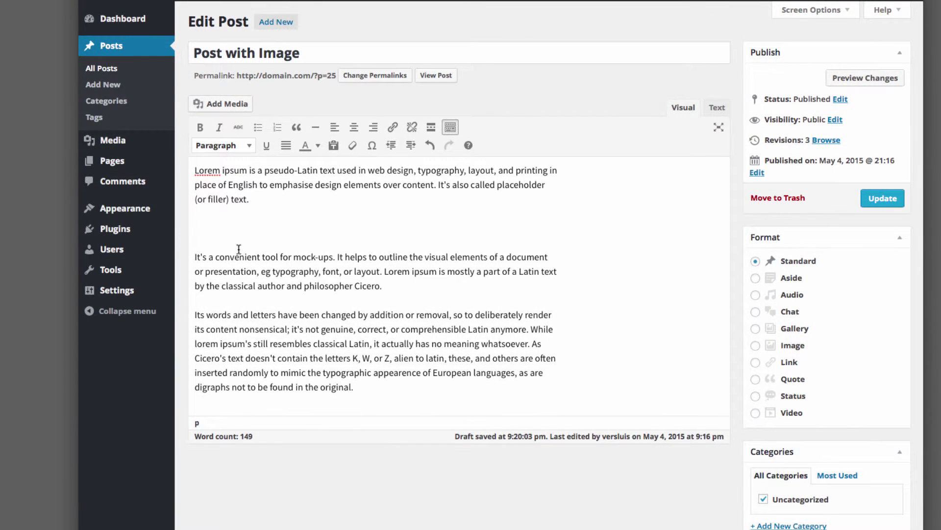
- Insert Books.png at the blank line with Right alignment at Full Size – 929 × 714, preview the post and close the preview
click(229, 103)
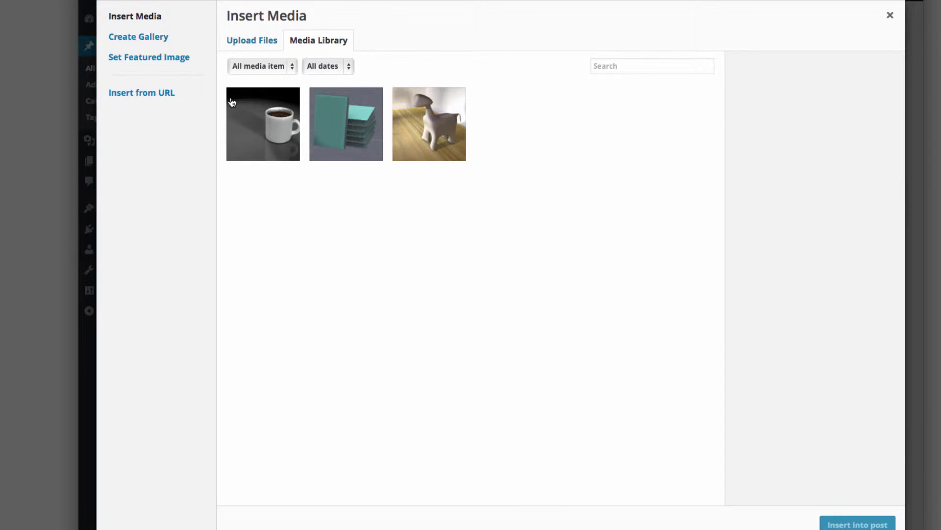
click(365, 147)
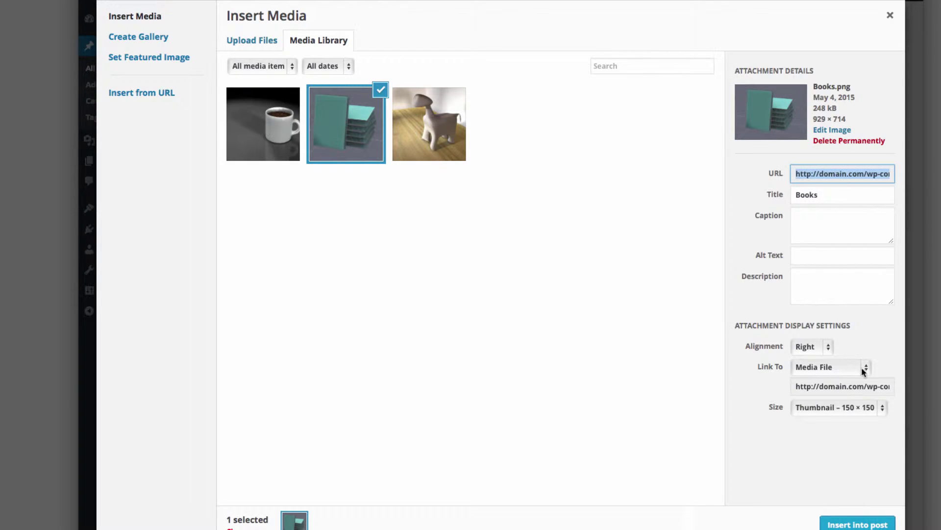
click(871, 407)
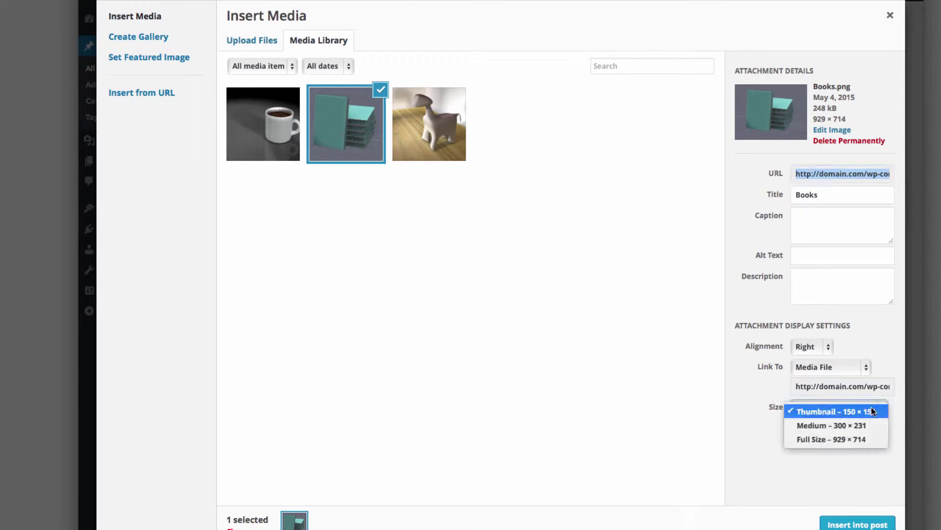
click(874, 439)
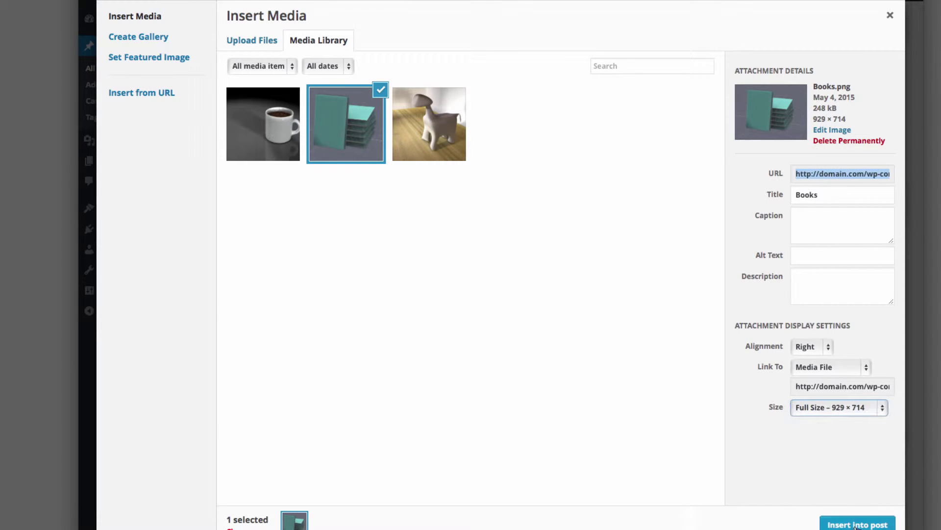
click(858, 524)
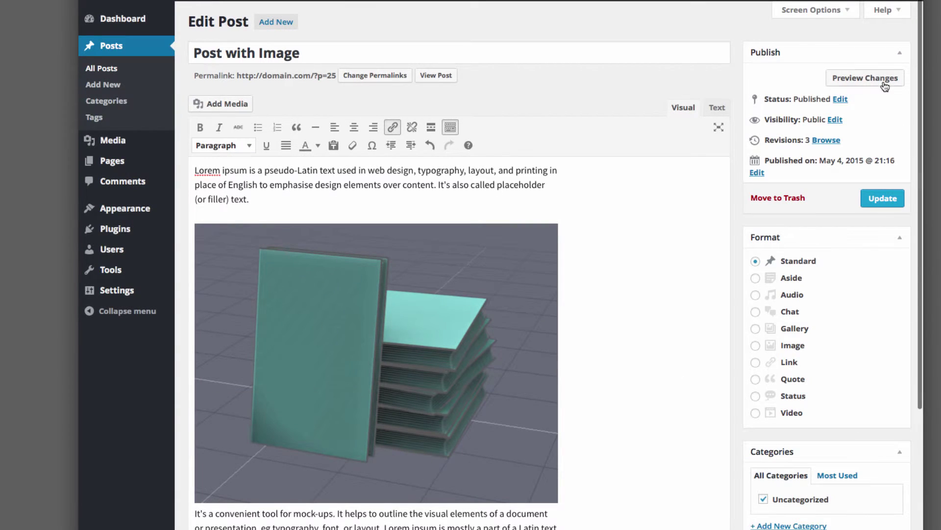
click(882, 81)
scroll(584, 408, down, 2)
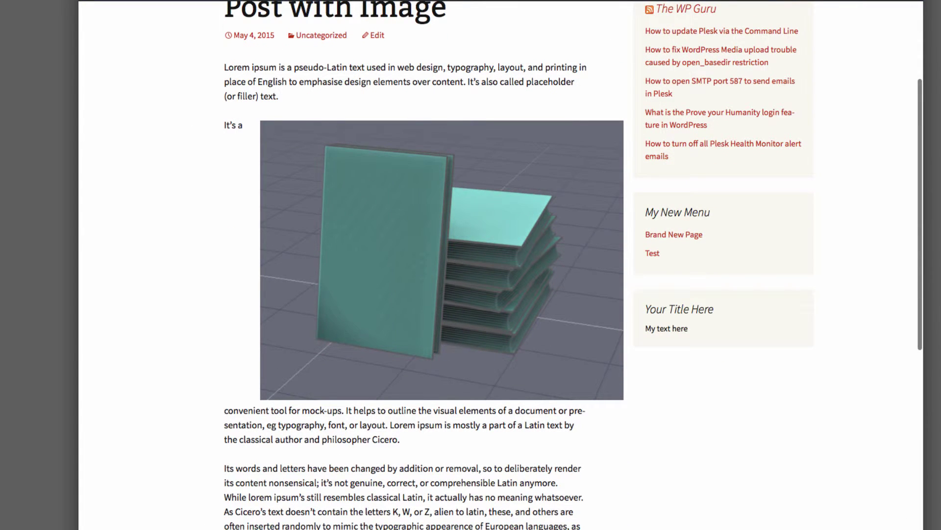
key(ctrl+w)
- Change the books image's alignment to center and preview the changes
click(316, 328)
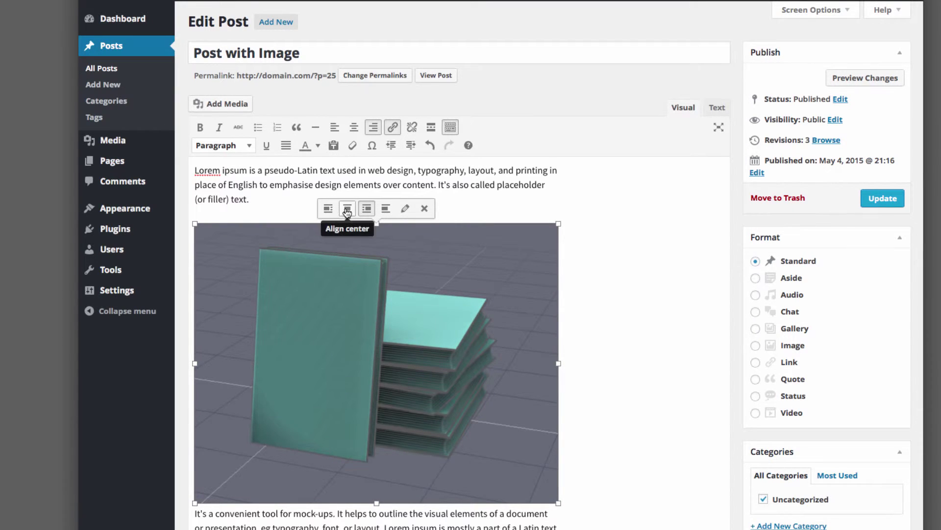
click(347, 207)
click(866, 69)
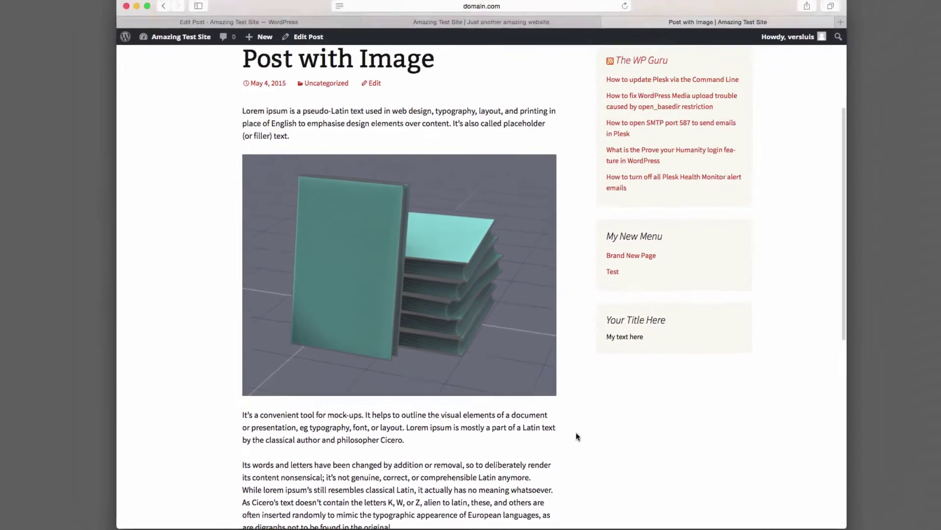
scroll(576, 436, up, 1)
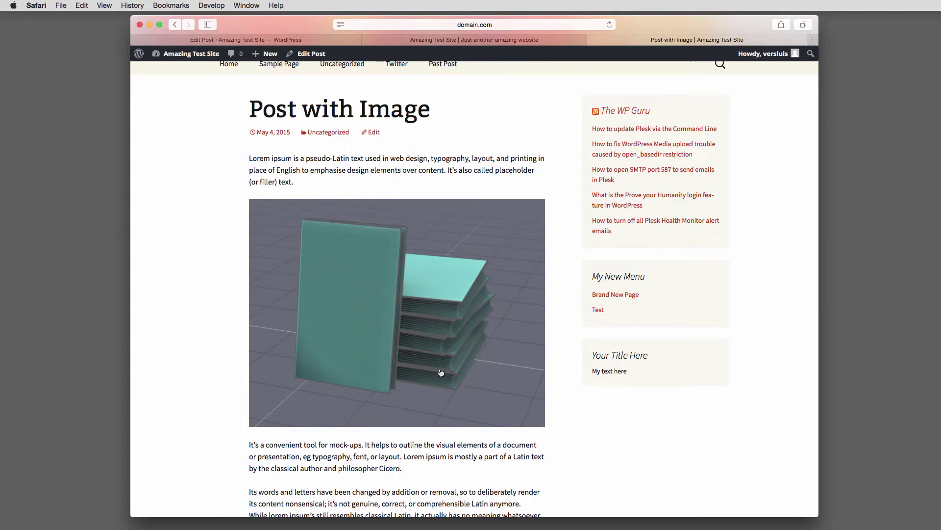
scroll(441, 372, down, 1)
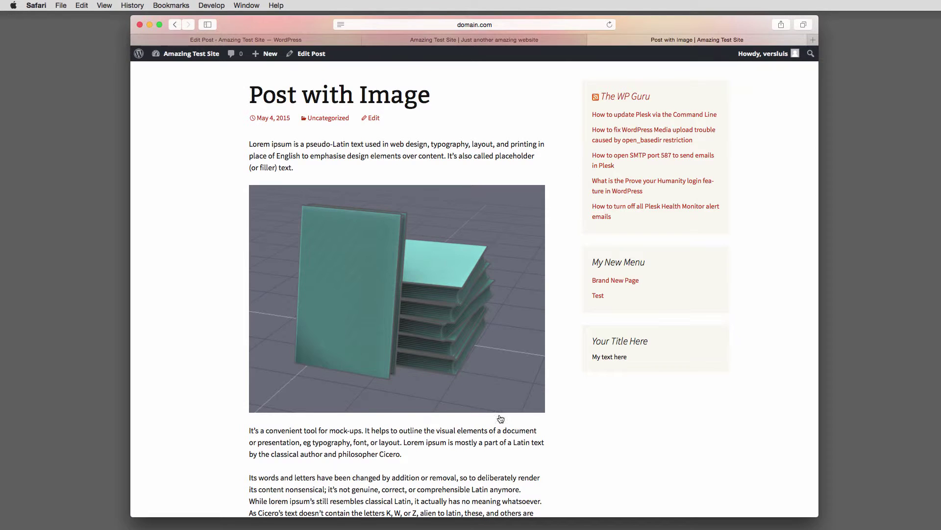
- Return to the editor and give the books image the caption "Pile of Books - modelled in Hexagon"
click(342, 43)
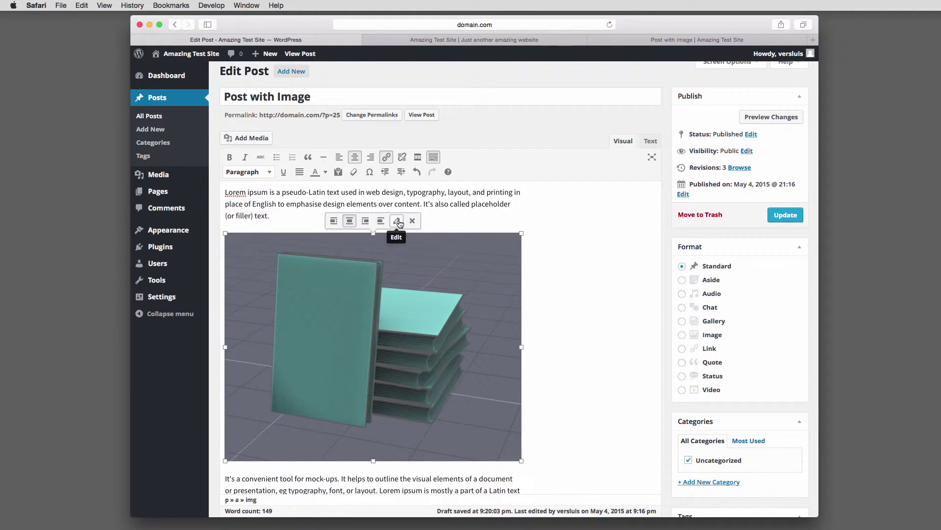
click(398, 222)
key(Tab)
text(Pi)
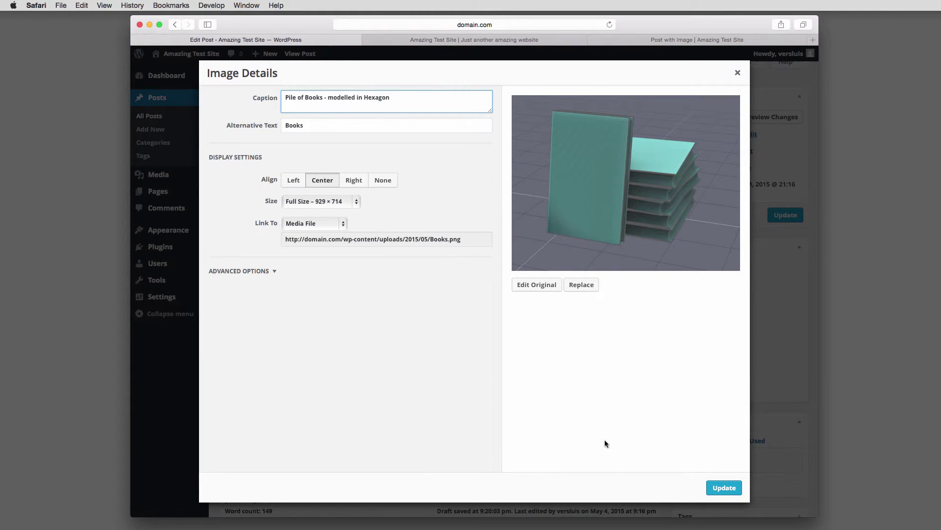
click(724, 488)
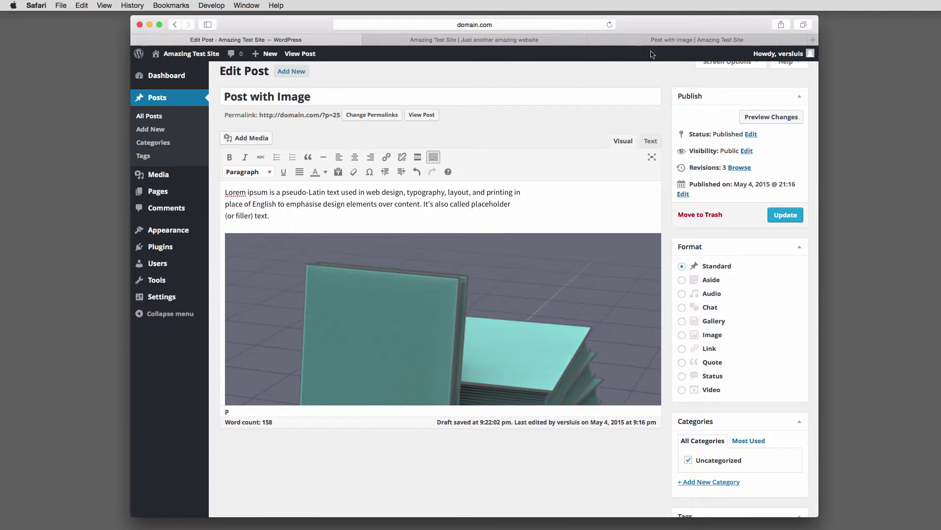
- Examine how the captioned books image displays in the post preview compared with the editor
click(681, 38)
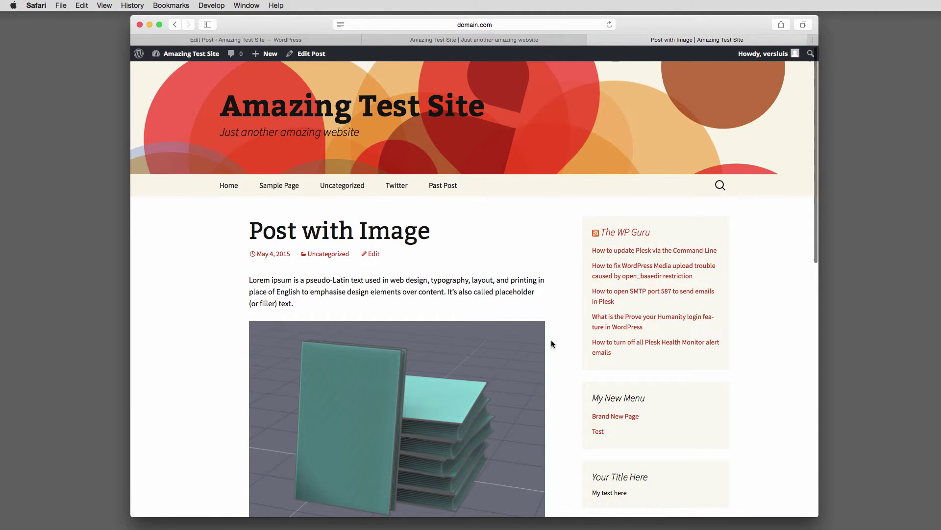
scroll(550, 354, down, 5)
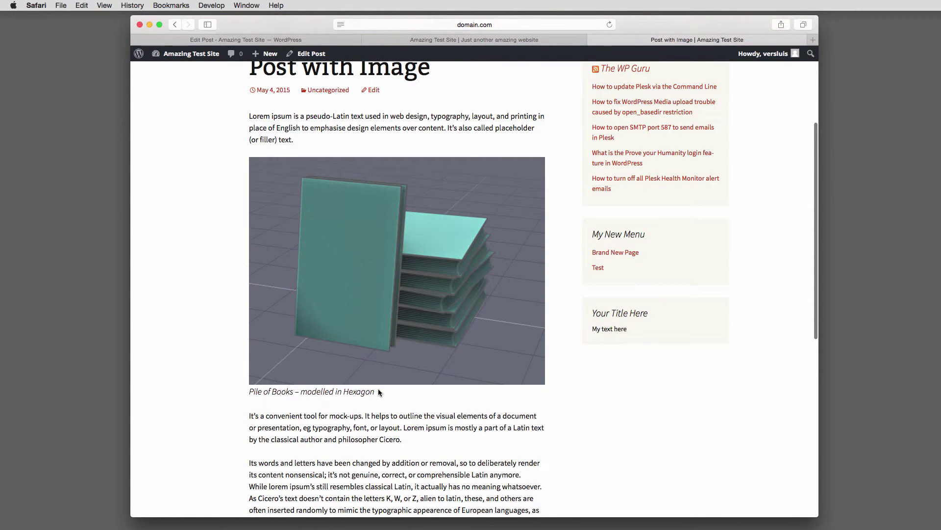
key(ctrl+Tab)
scroll(580, 321, down, 2)
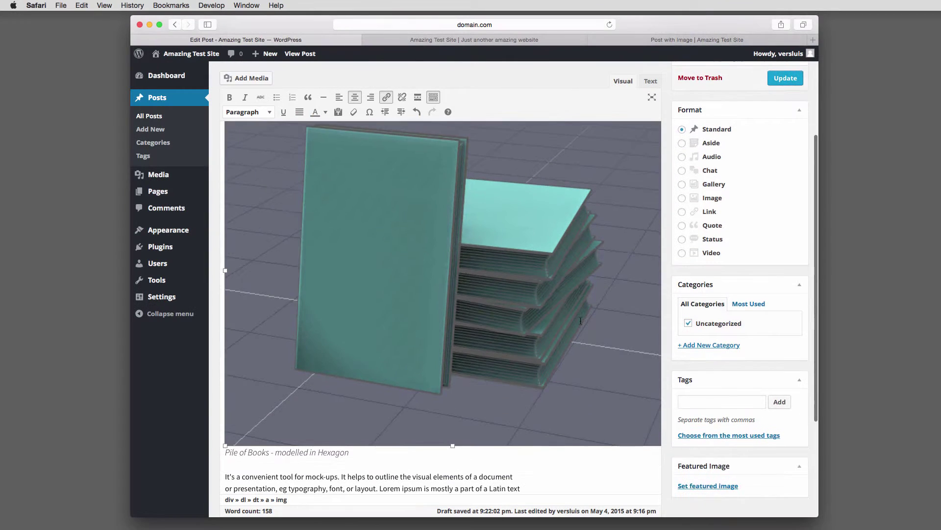
click(717, 40)
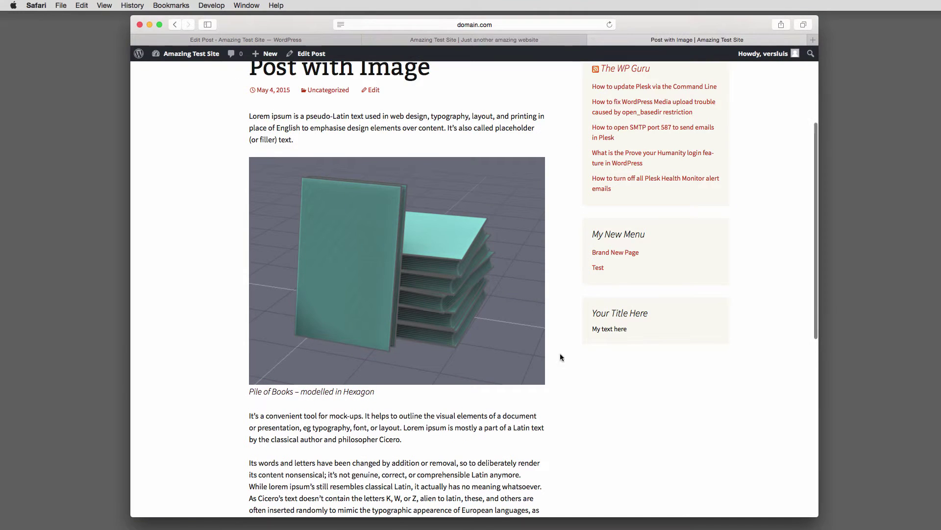
scroll(570, 428, down, 2)
scroll(570, 427, up, 5)
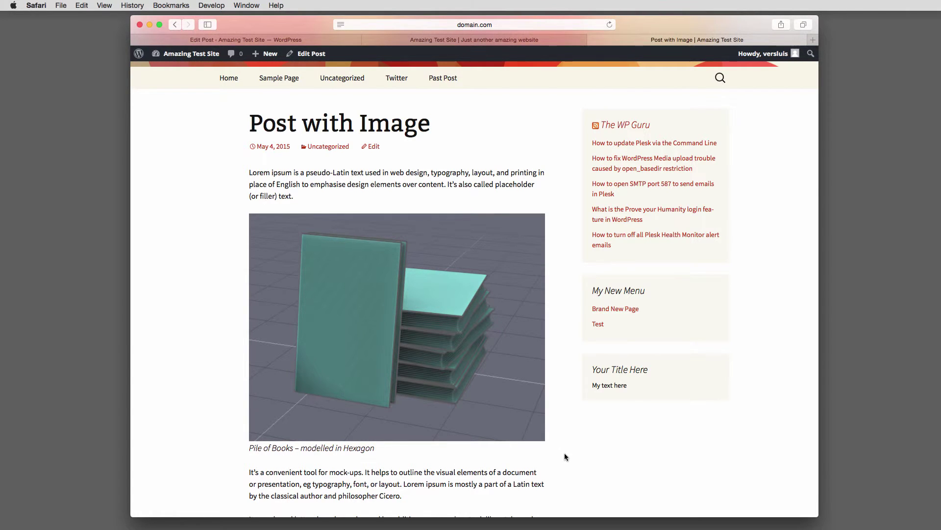
scroll(565, 455, down, 1)
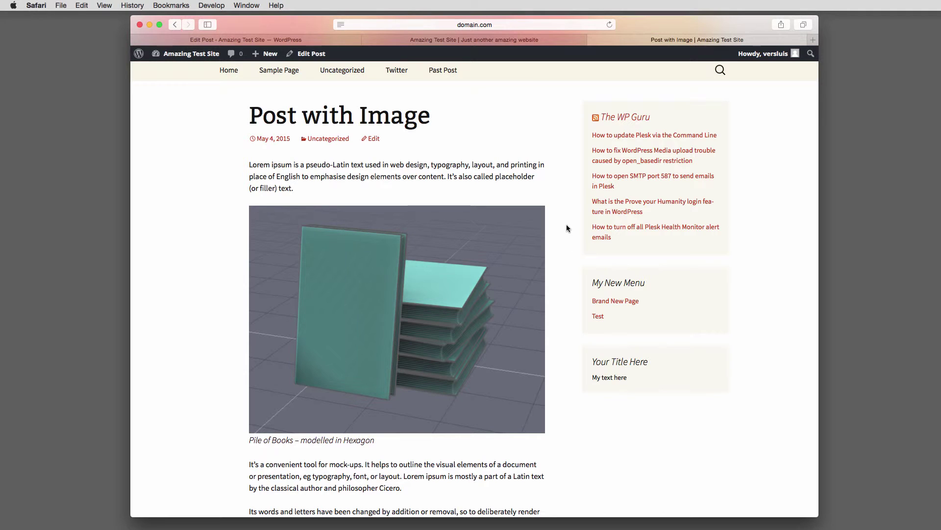
- Return to the editor and remove the captioned books image from the post
key(ctrl+Tab)
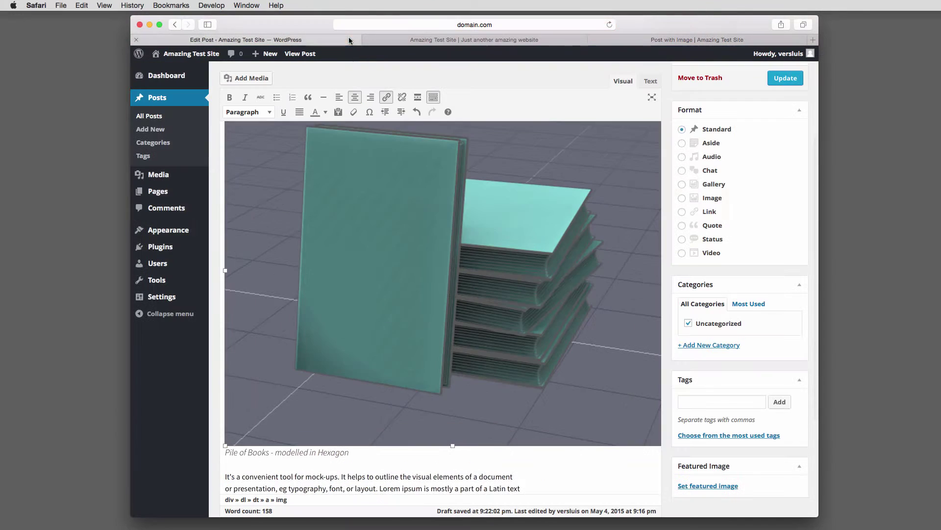
scroll(384, 328, down, 5)
click(395, 417)
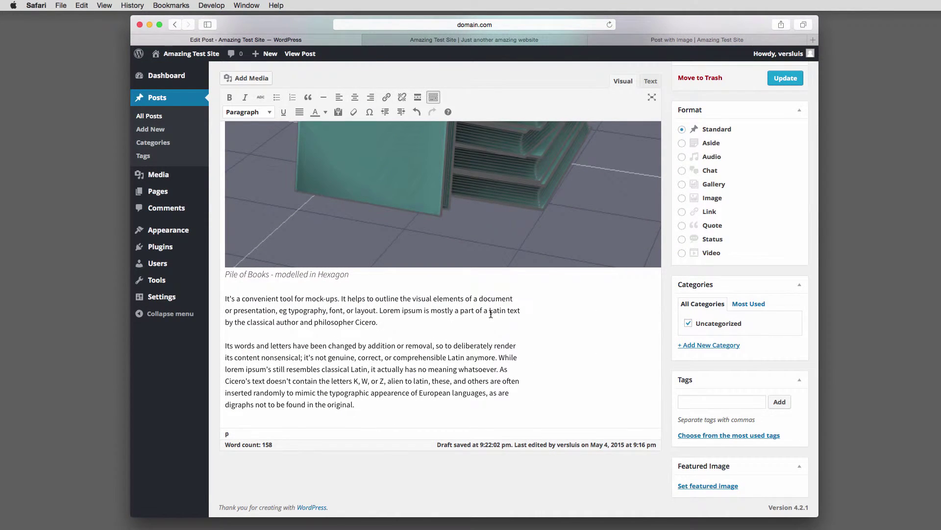
scroll(491, 313, up, 5)
click(493, 194)
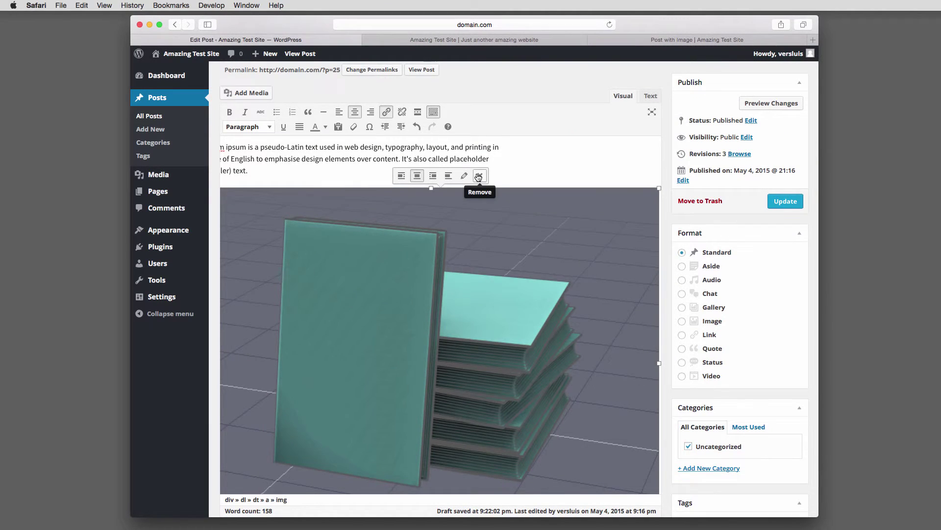
click(480, 176)
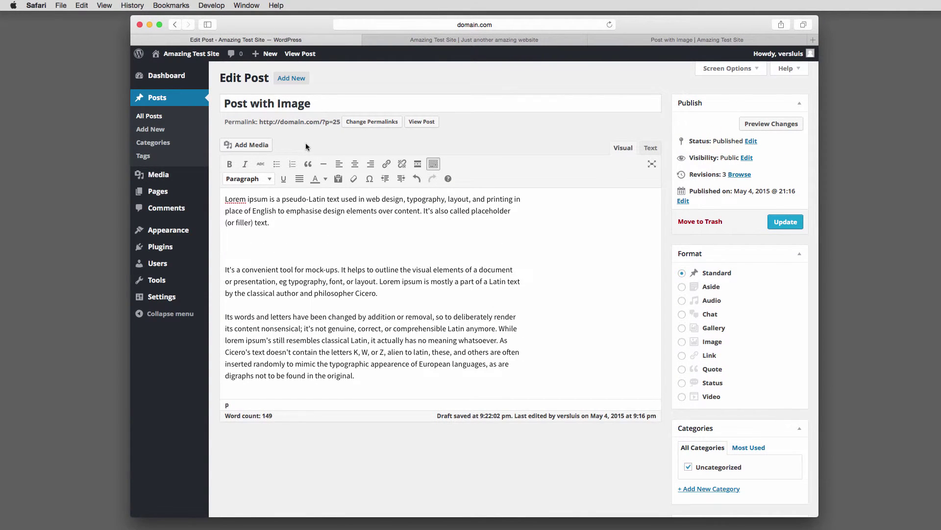
- Create a new gallery from the coffee cup, books and animal images in the media library
click(247, 144)
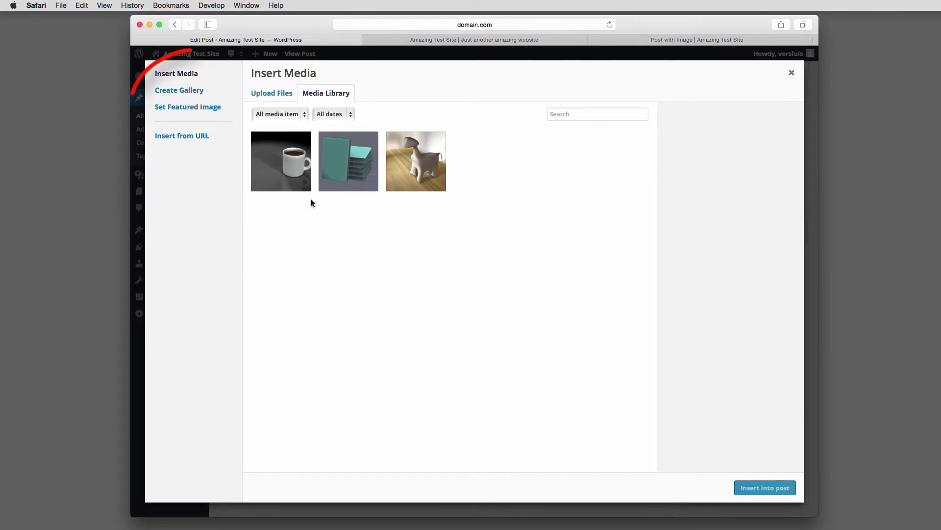
click(211, 93)
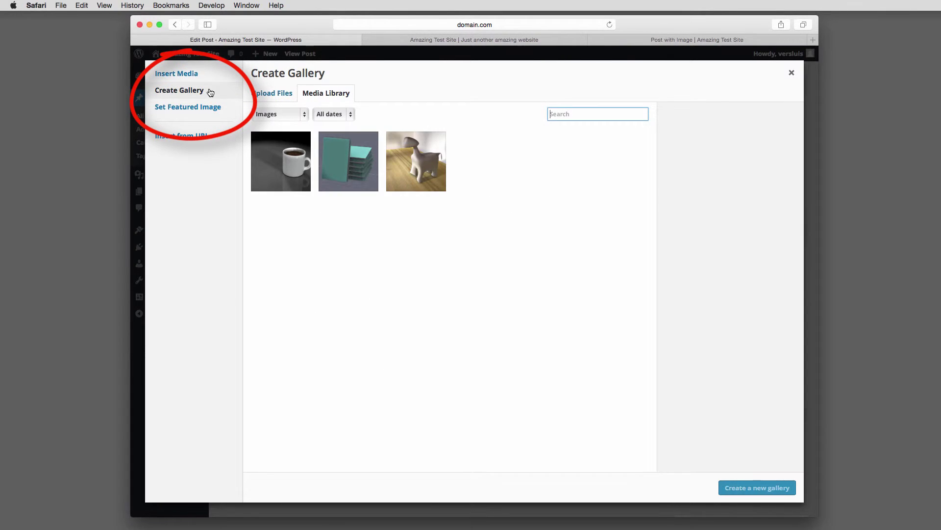
shift+click(416, 162)
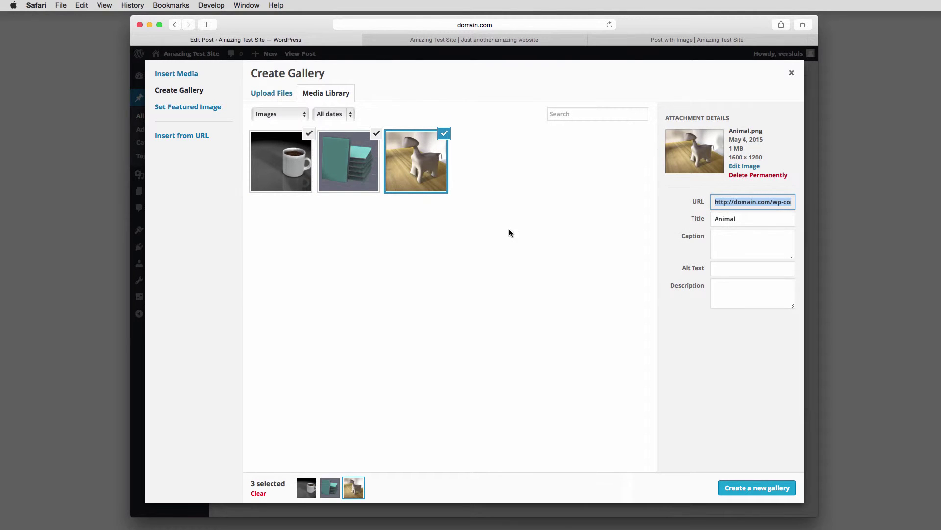
click(777, 491)
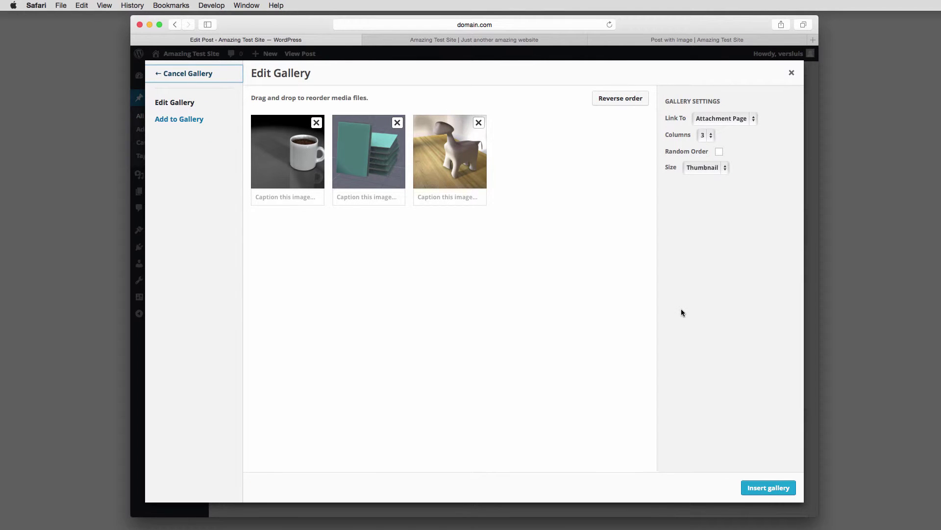
- Caption the three gallery images "Coffee Cup", "Books" and "Animal" in order
click(284, 197)
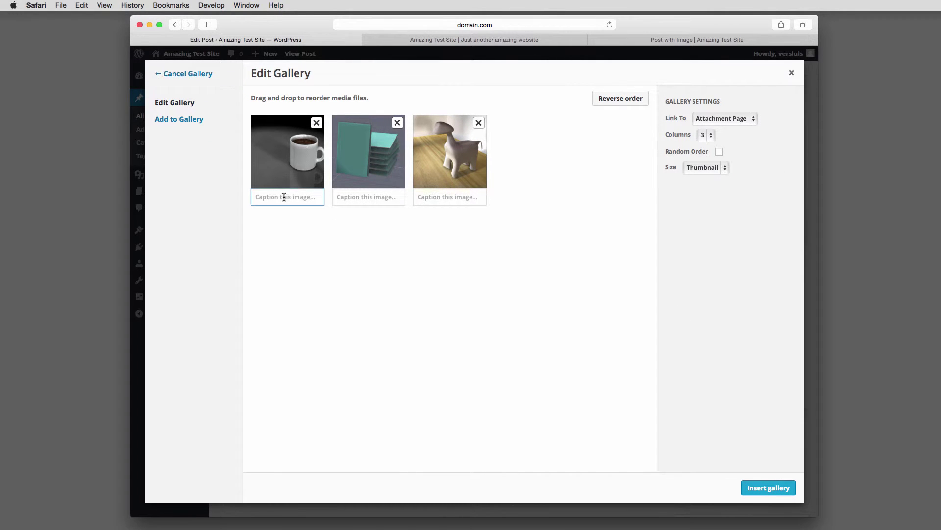
text(Coffee Cup)
key(Tab)
text(Books)
key(Tab)
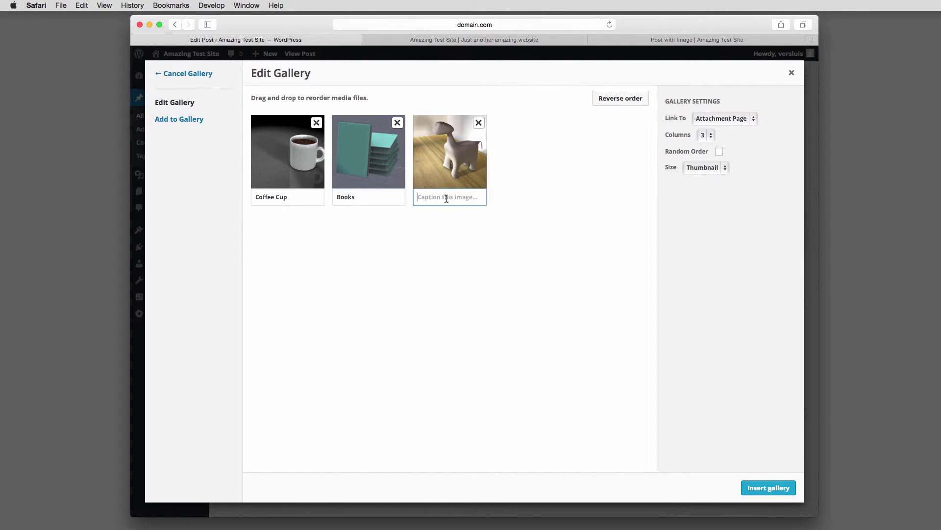
text(Animal)
- Insert the captioned gallery into the post with three columns and thumbnail-size images
click(706, 135)
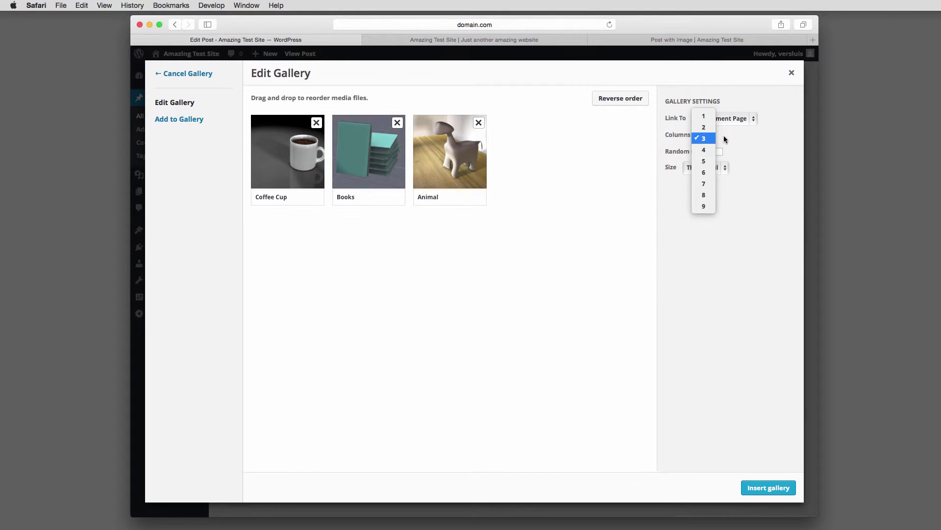
click(724, 135)
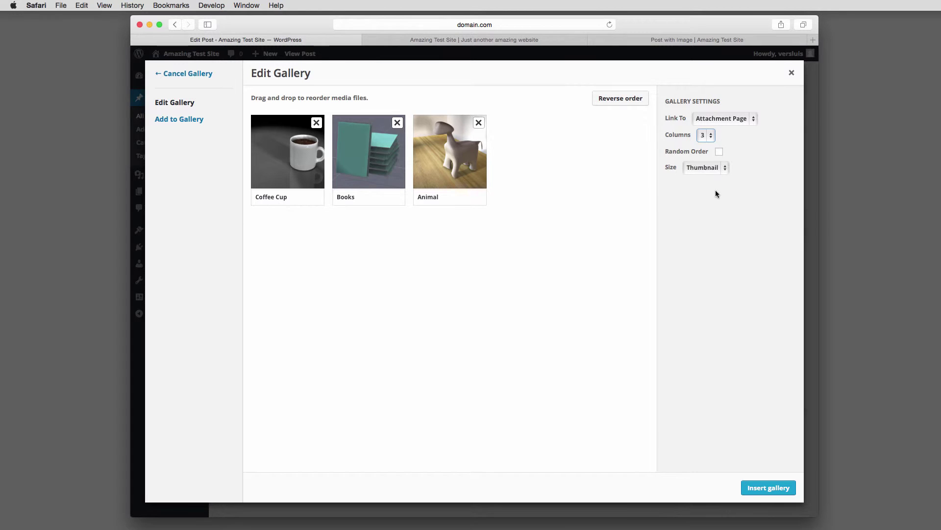
click(726, 169)
click(724, 167)
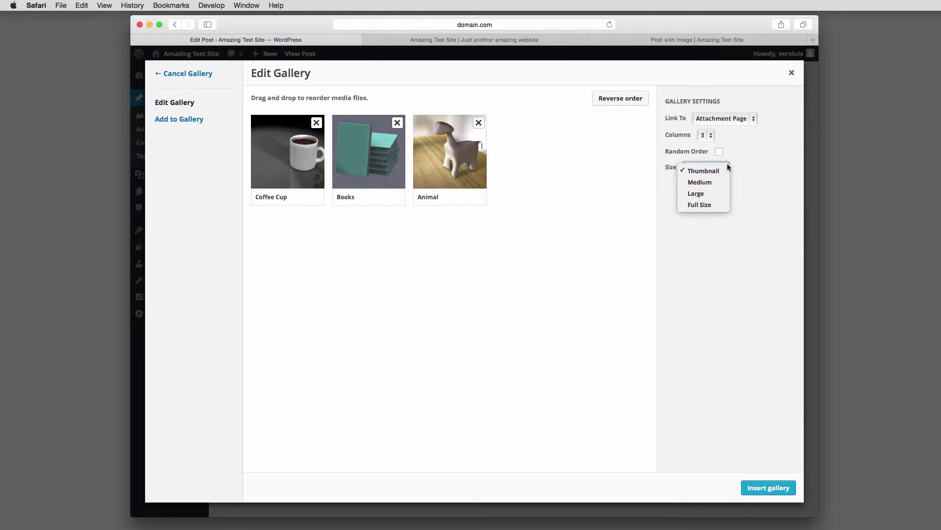
click(747, 165)
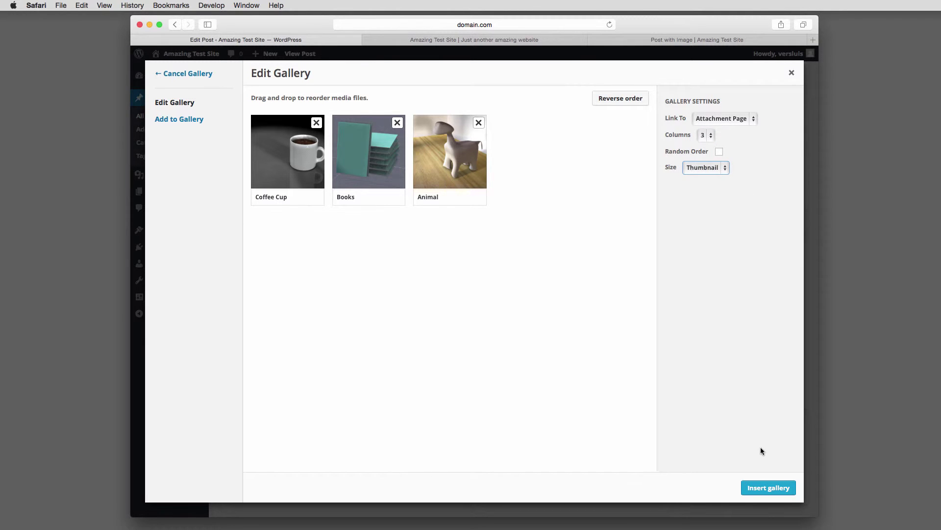
click(767, 488)
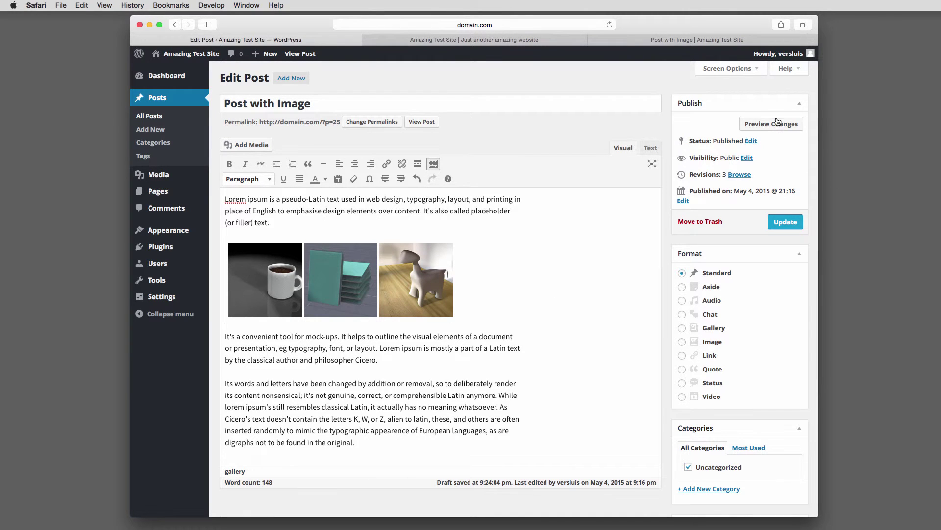
- View the gallery in the post preview and browse the attachment pages for Animal, Books and Coffee Cup
click(675, 41)
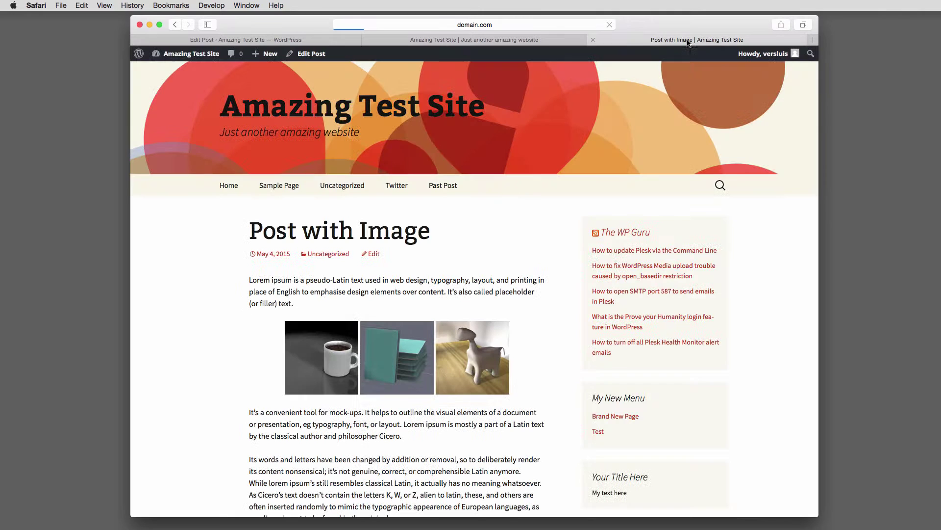
click(471, 345)
scroll(439, 358, down, 5)
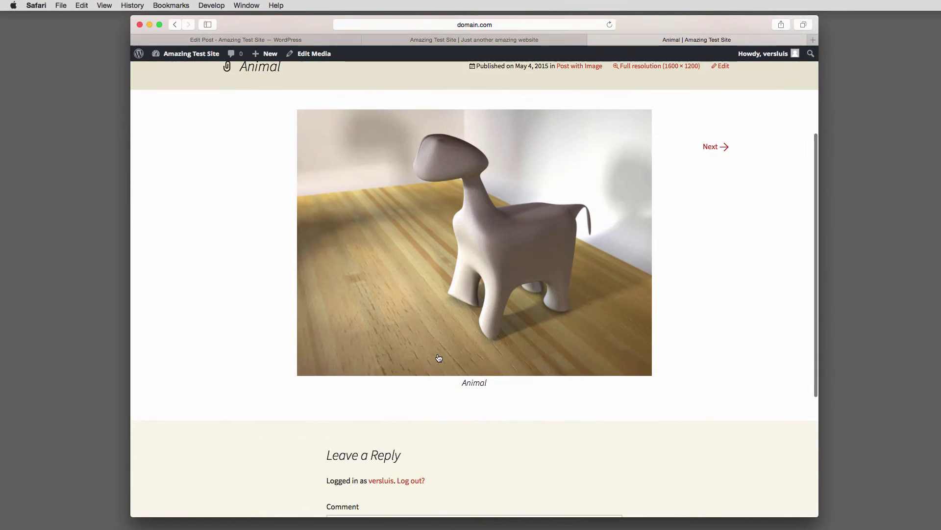
click(721, 148)
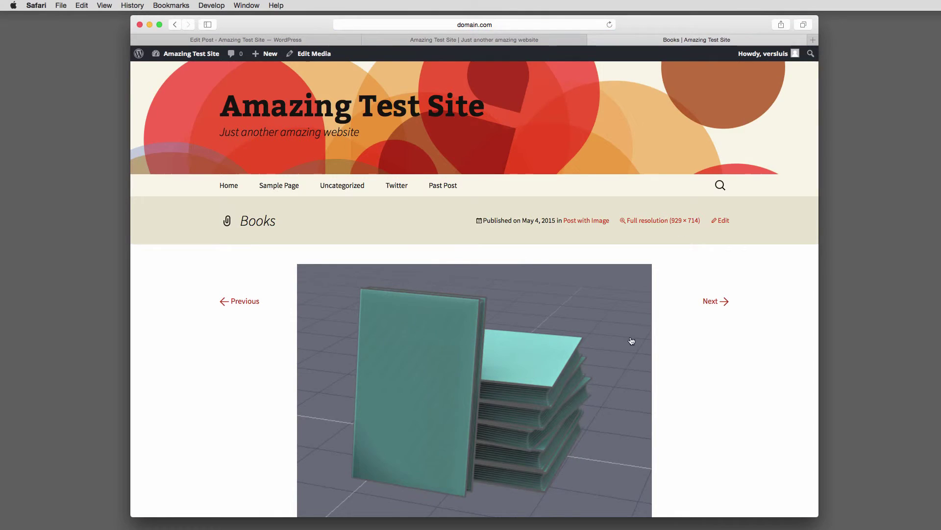
scroll(630, 341, down, 3)
click(711, 238)
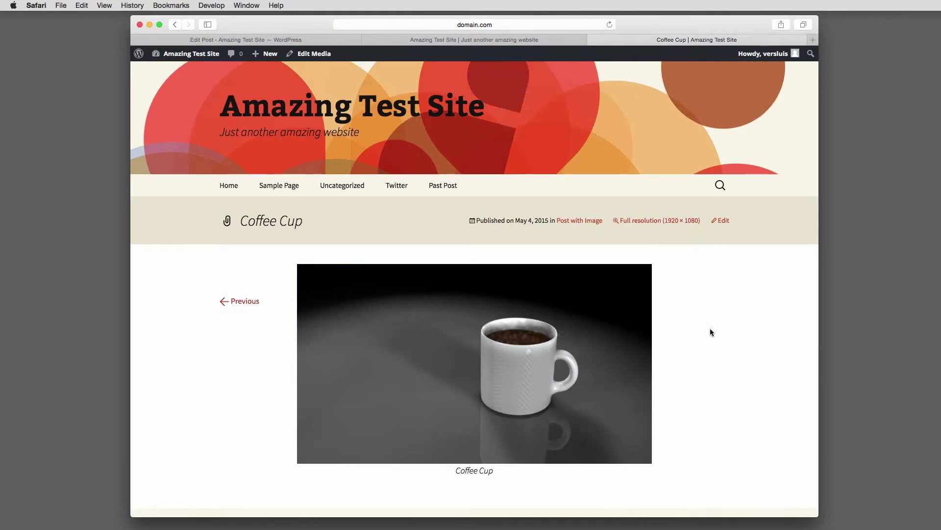
scroll(711, 331, down, 3)
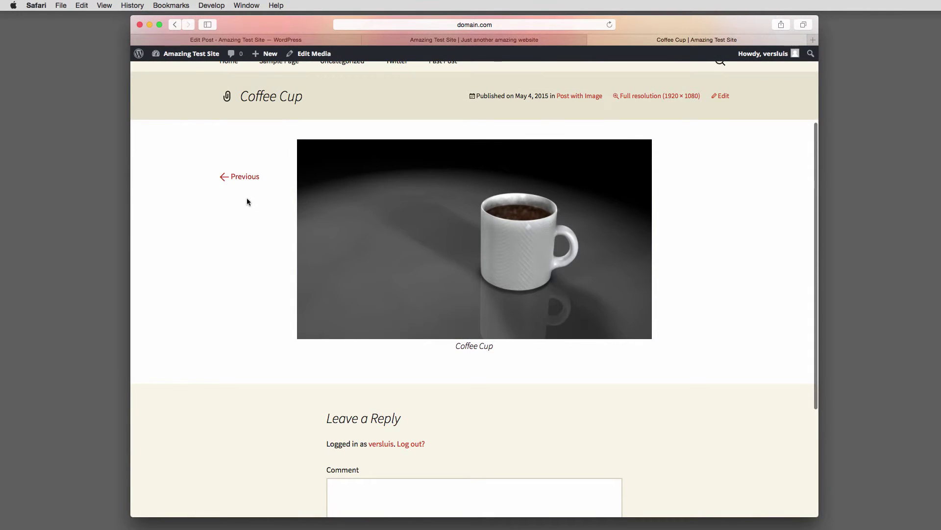
- Return from the attachment pages to the post preview and check the captions on the gallery thumbnails
scroll(247, 198, left, 5)
scroll(247, 198, left, 5)
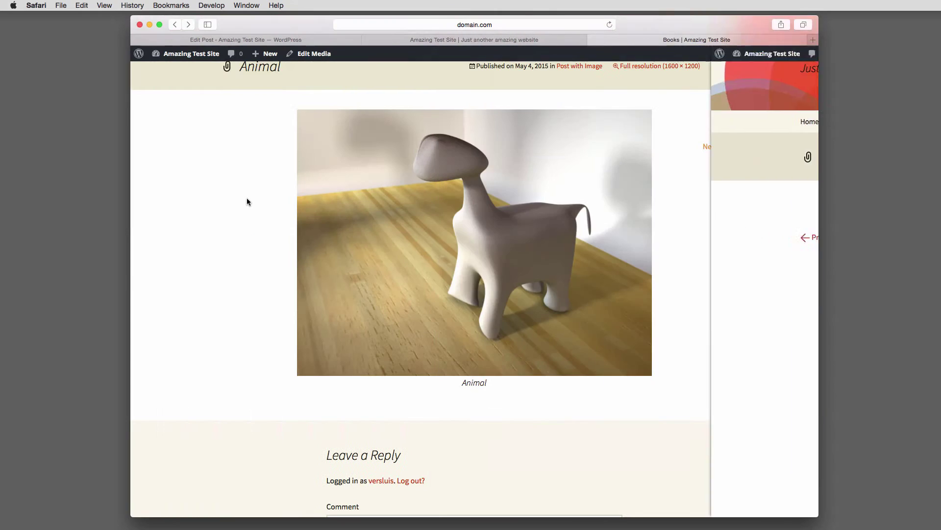
scroll(234, 267, left, 5)
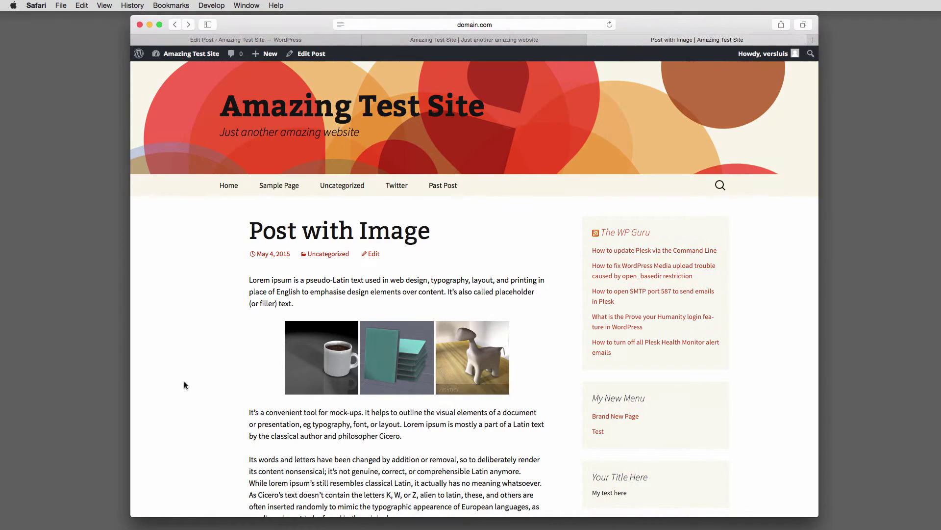
scroll(185, 381, down, 2)
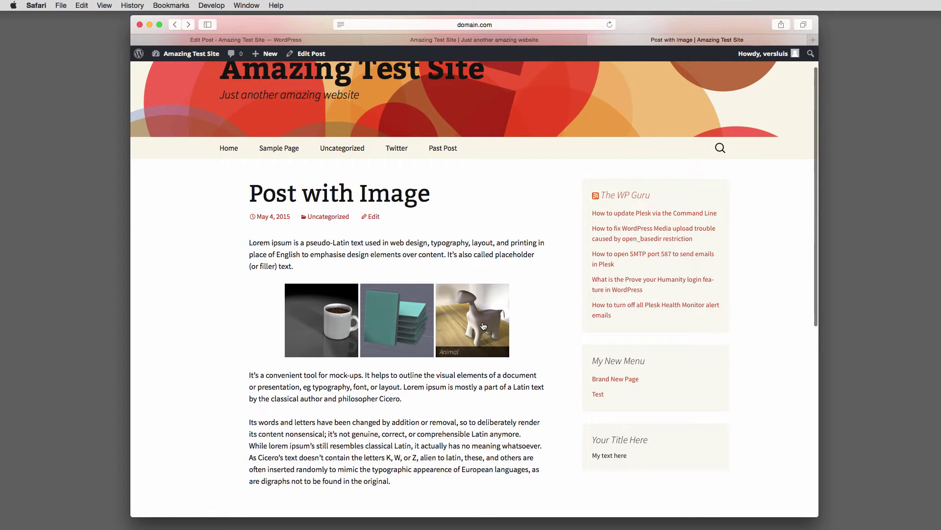
scroll(342, 396, down, 1)
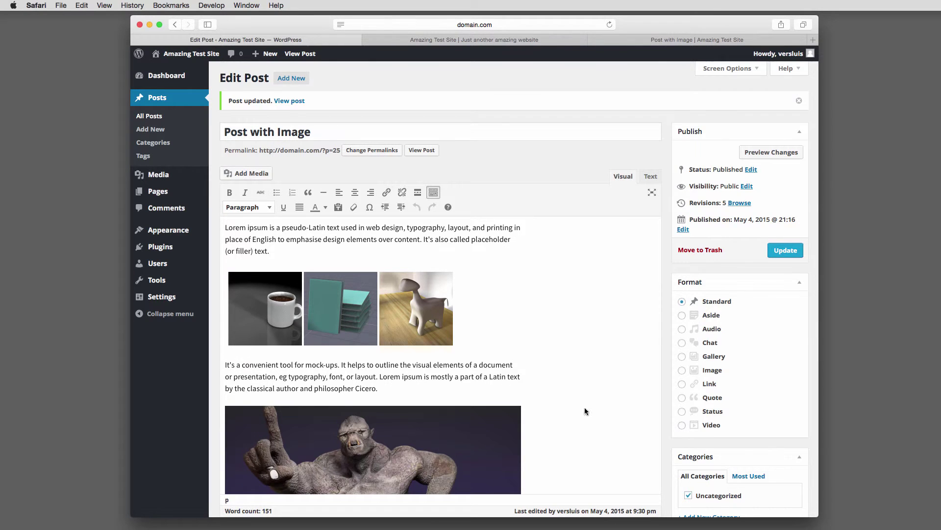
- Remove the large troll image below the second paragraph from the post
scroll(584, 409, down, 5)
click(383, 242)
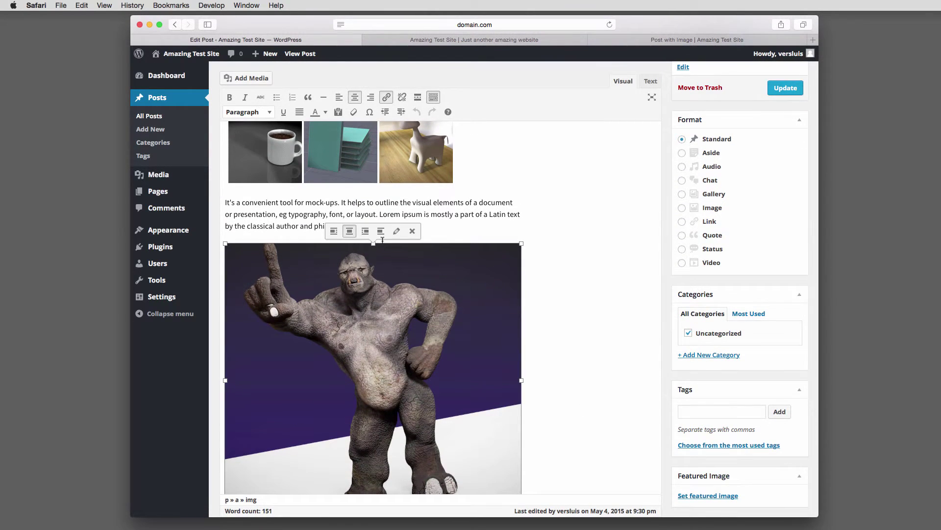
click(411, 229)
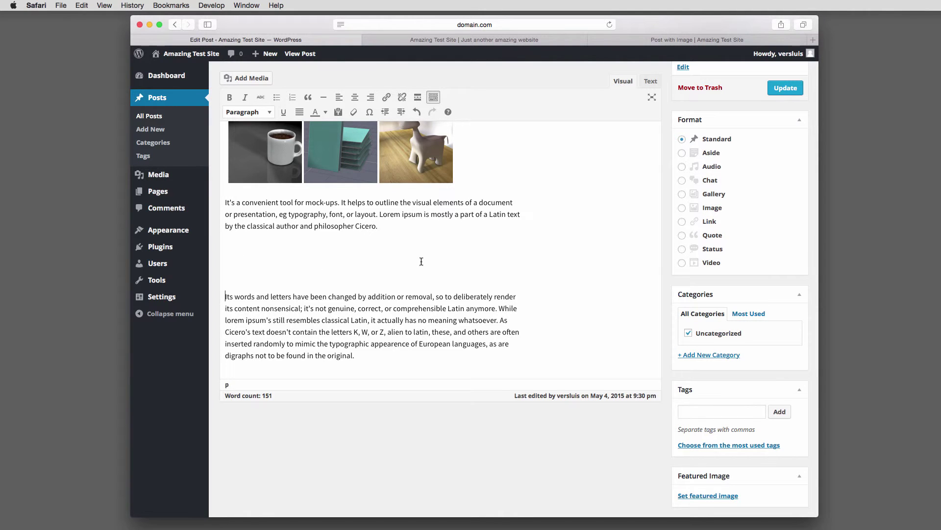
scroll(456, 253, up, 4)
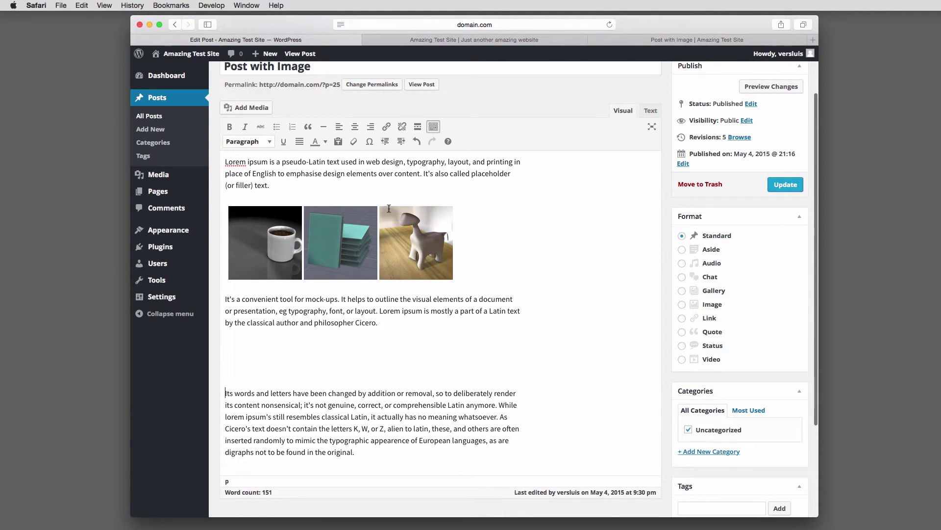
- Upload Directors Chair.jpg to the media library and open its attachment details
click(158, 175)
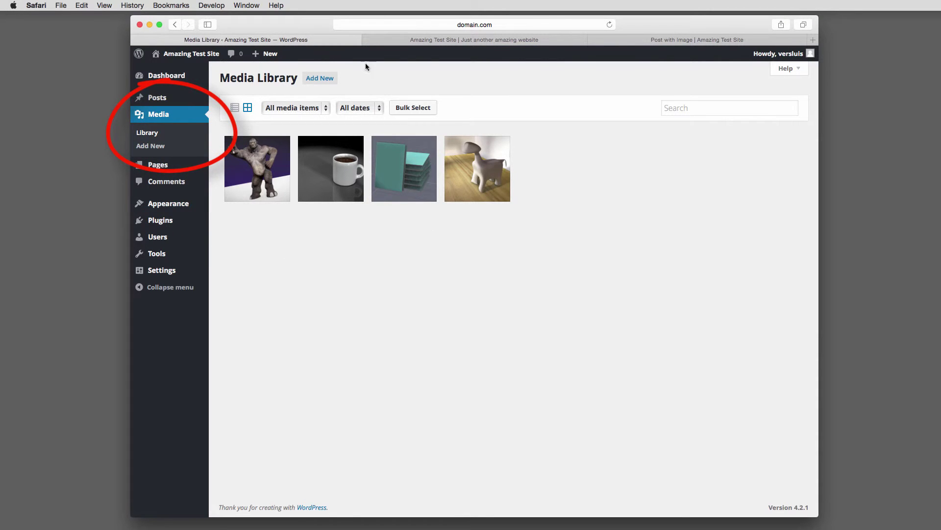
click(320, 78)
click(525, 193)
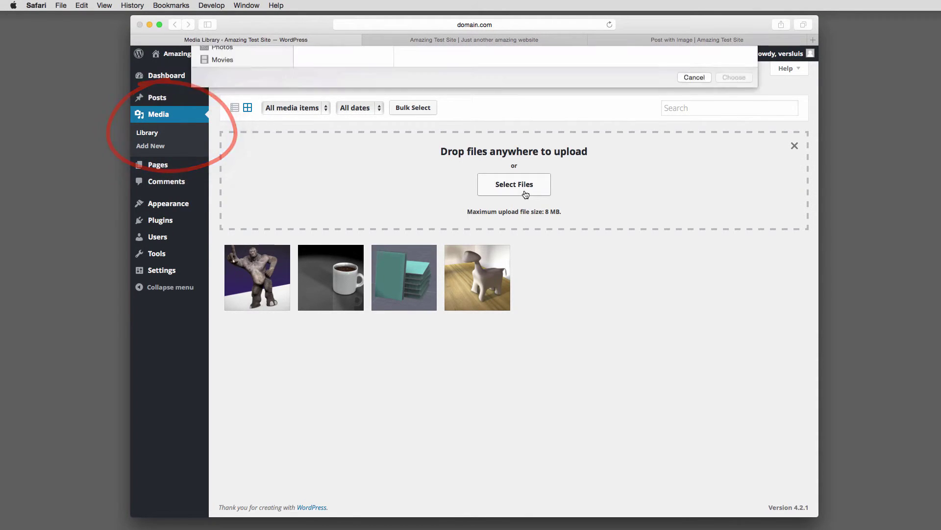
click(446, 106)
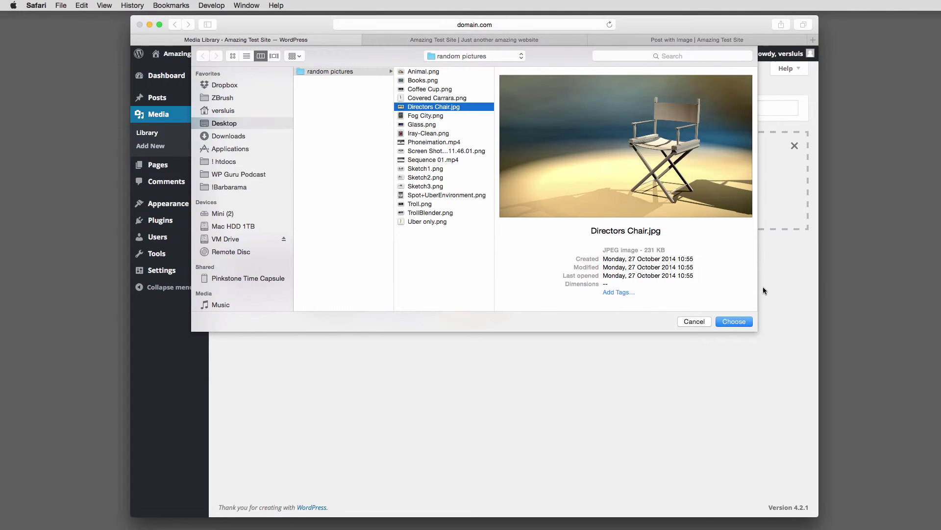
click(730, 322)
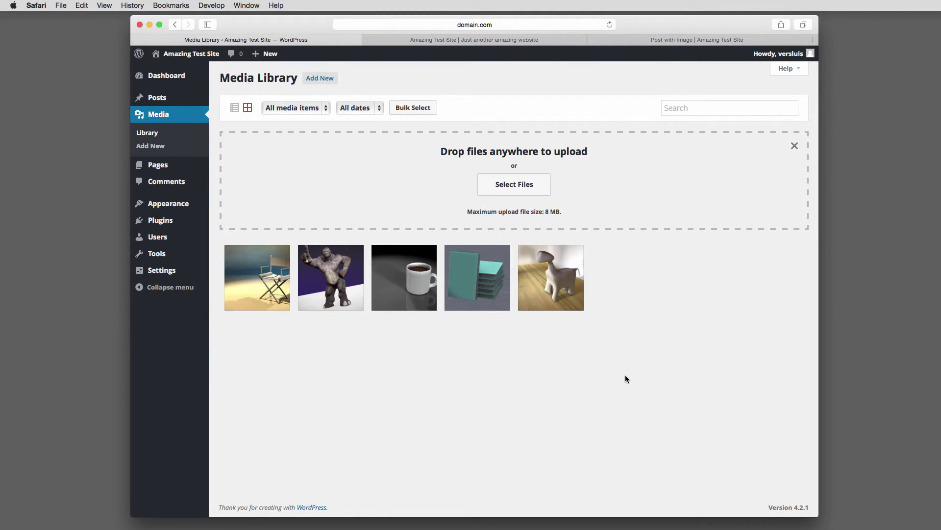
click(256, 268)
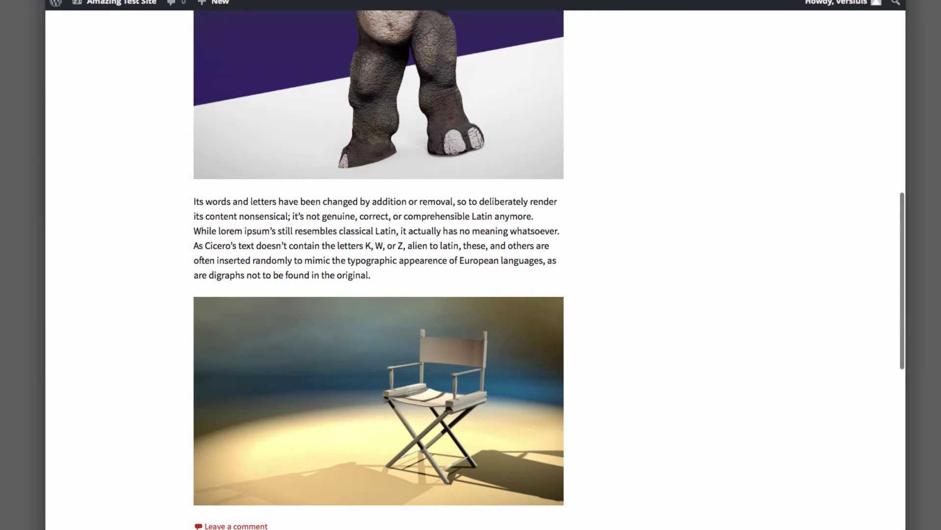
- Reload the site's front page and check how the post's images display
key(super+r)
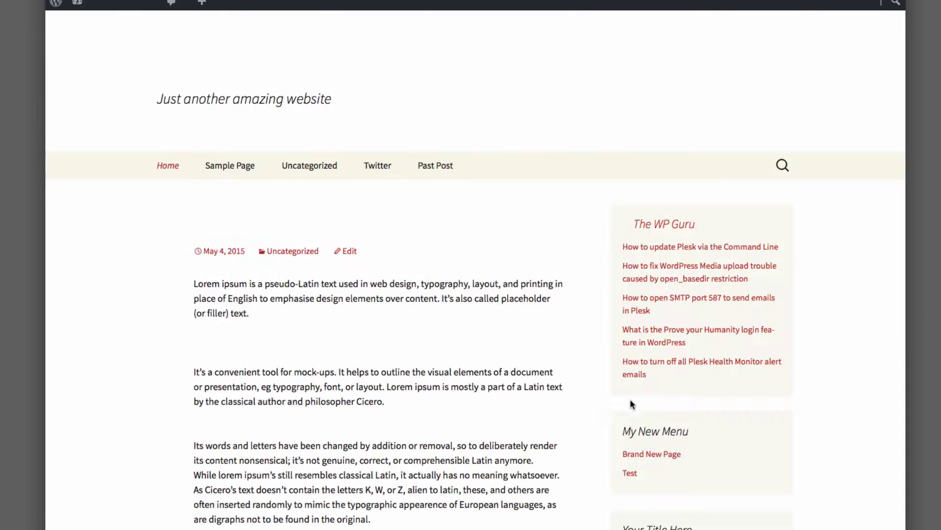
scroll(580, 449, down, 2)
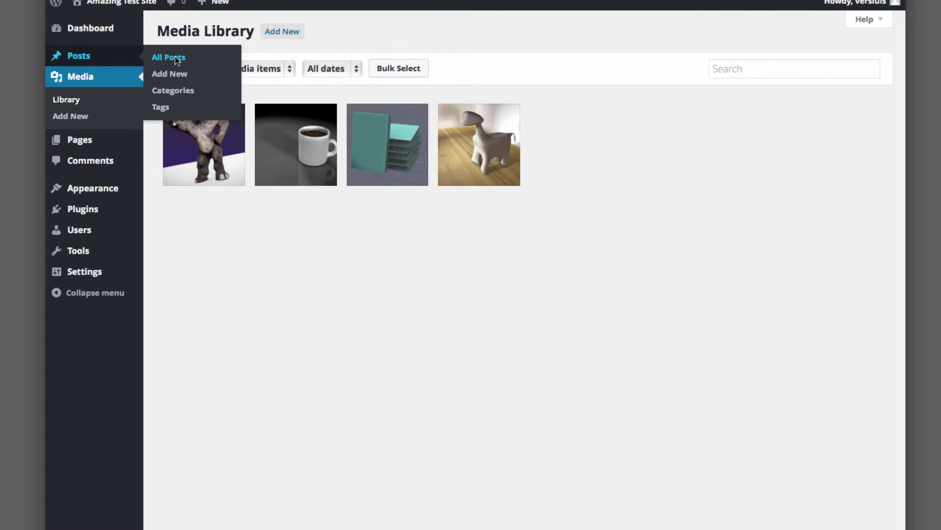
- Open "Post with Image" for editing and remove the broken Directors Chair image at its end
click(175, 56)
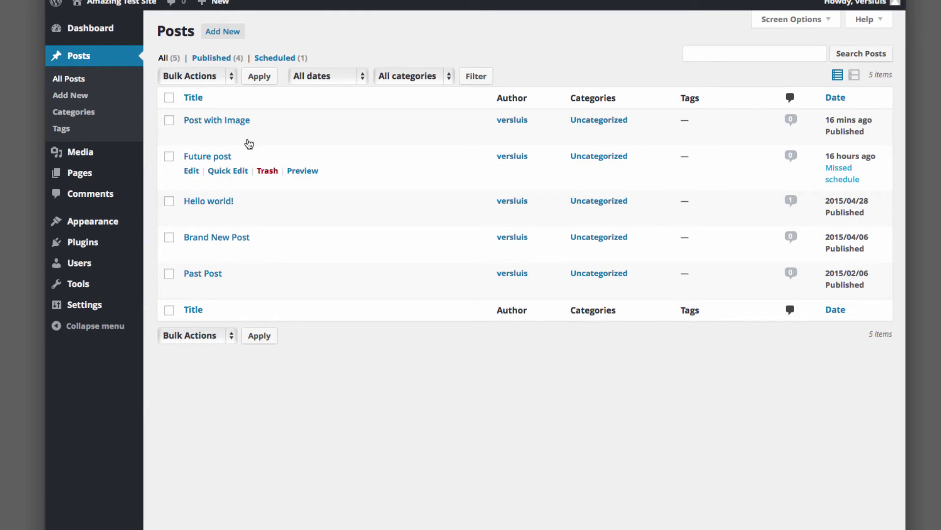
click(228, 121)
scroll(377, 403, down, 10)
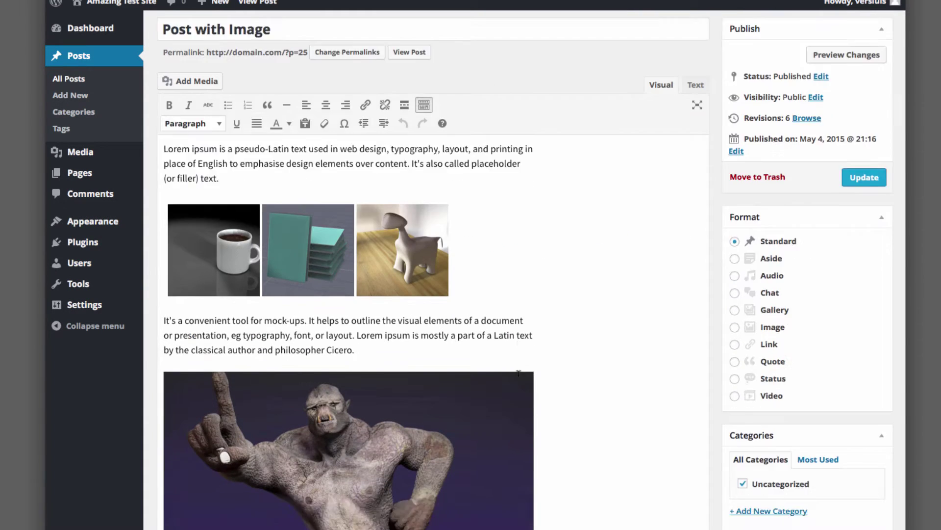
click(377, 402)
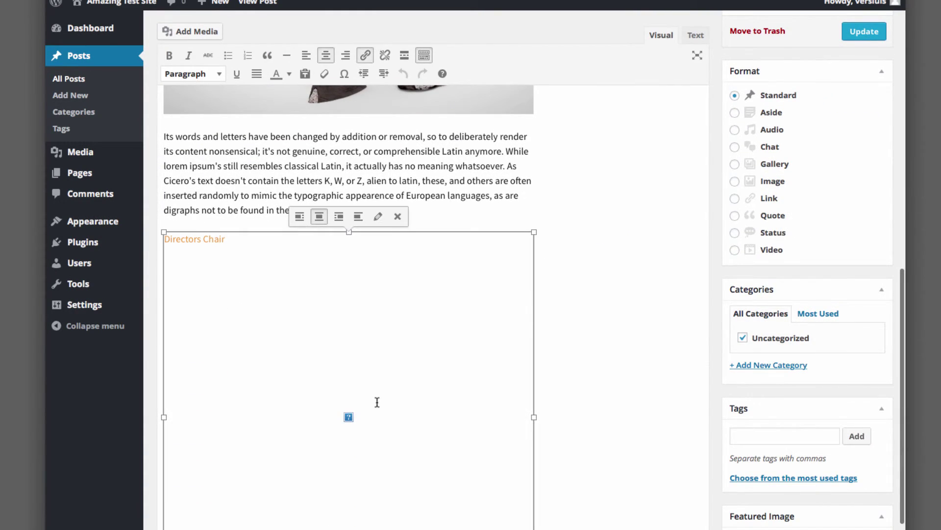
click(398, 217)
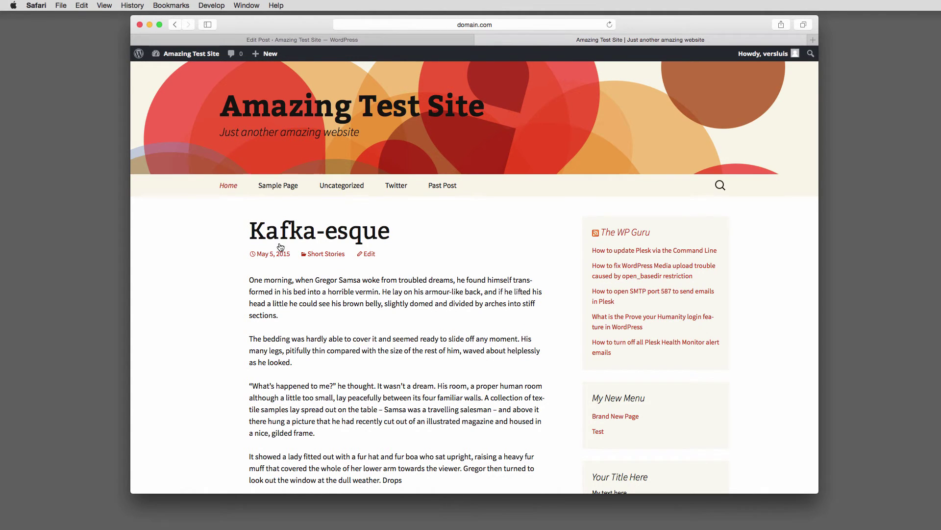
- Look over the Kafka-esque post on the site's front page
scroll(410, 344, down, 2)
scroll(410, 345, down, 2)
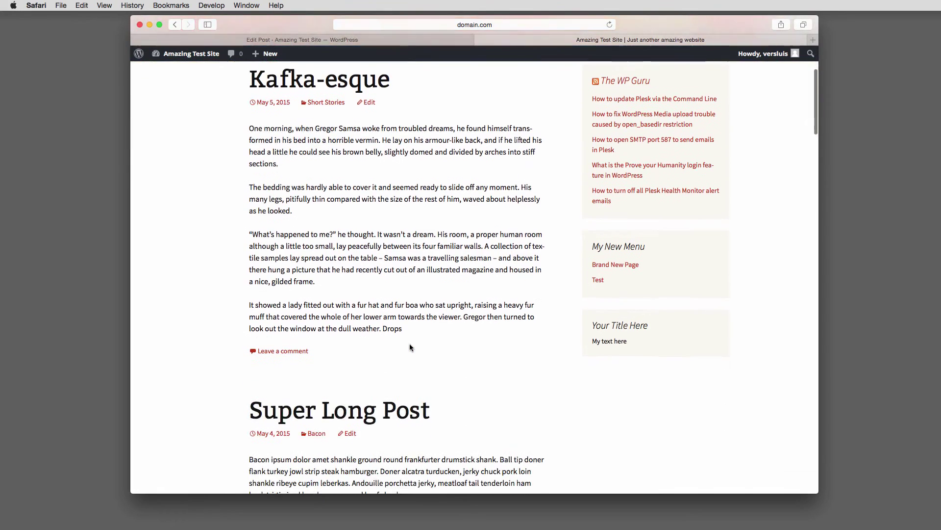
scroll(410, 344, up, 4)
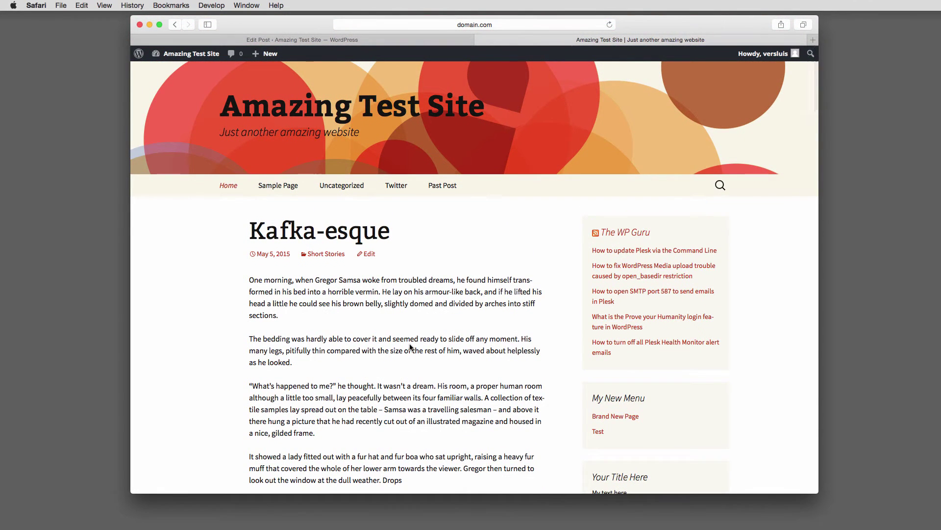
scroll(410, 347, down, 2)
scroll(410, 346, up, 2)
scroll(410, 346, up, 1)
- Return to the Kafka-esque post editor and collapse the Categories and Tags boxes
click(445, 40)
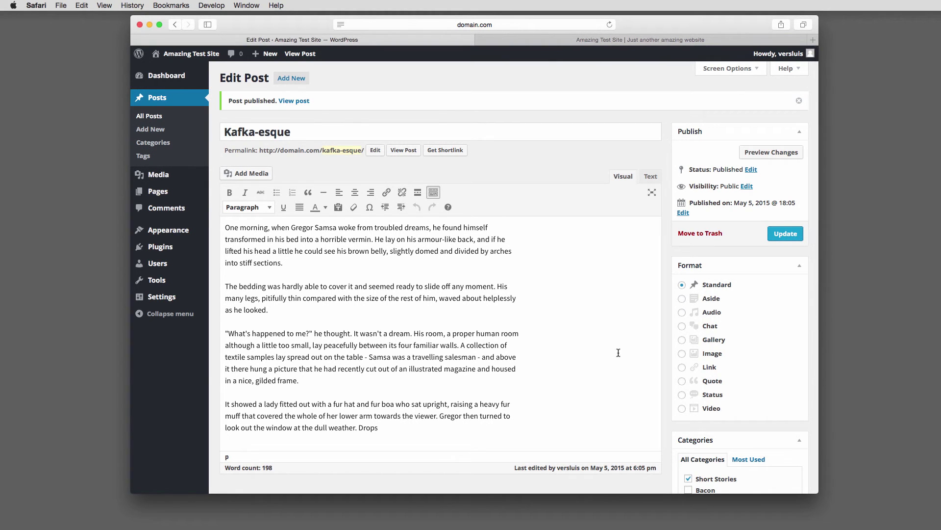
scroll(650, 389, down, 1)
scroll(650, 388, down, 10)
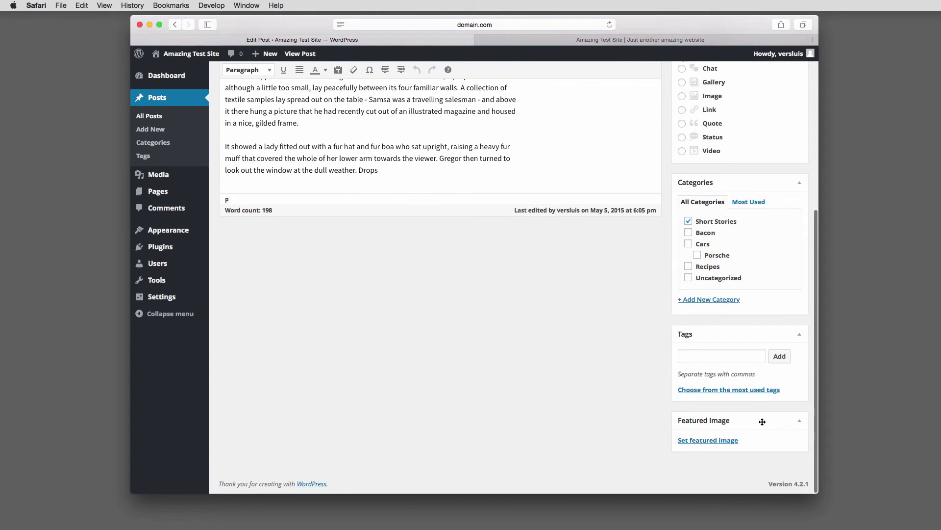
click(799, 184)
click(799, 334)
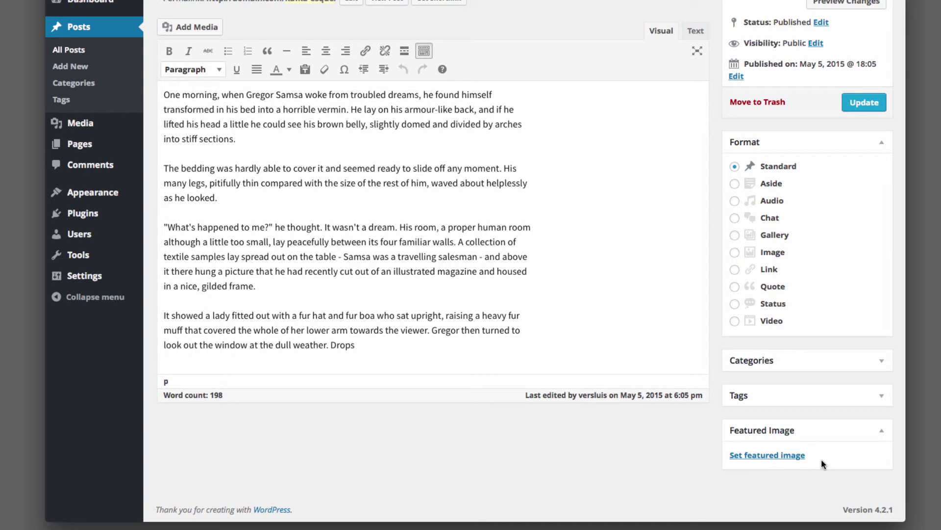
- Set Glass.png from the Media Library as the Kafka-esque post's featured image and update the post
click(787, 458)
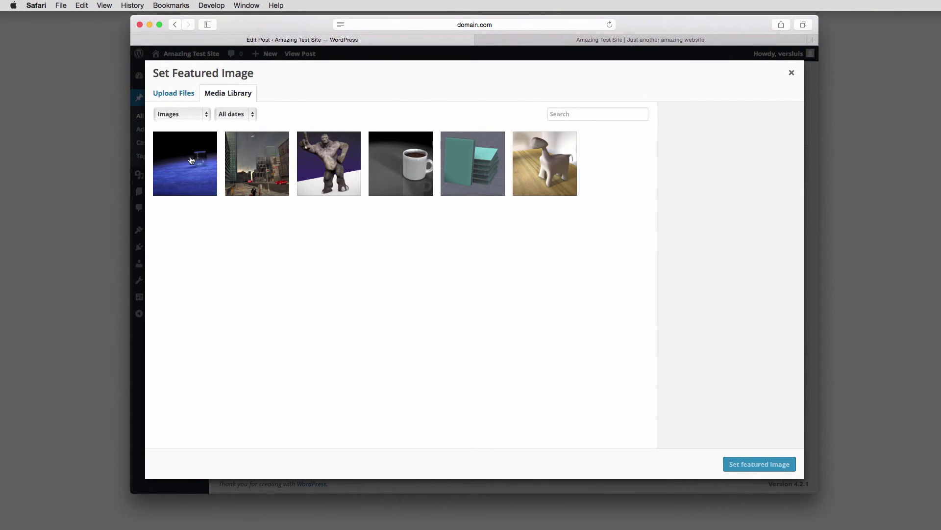
click(197, 169)
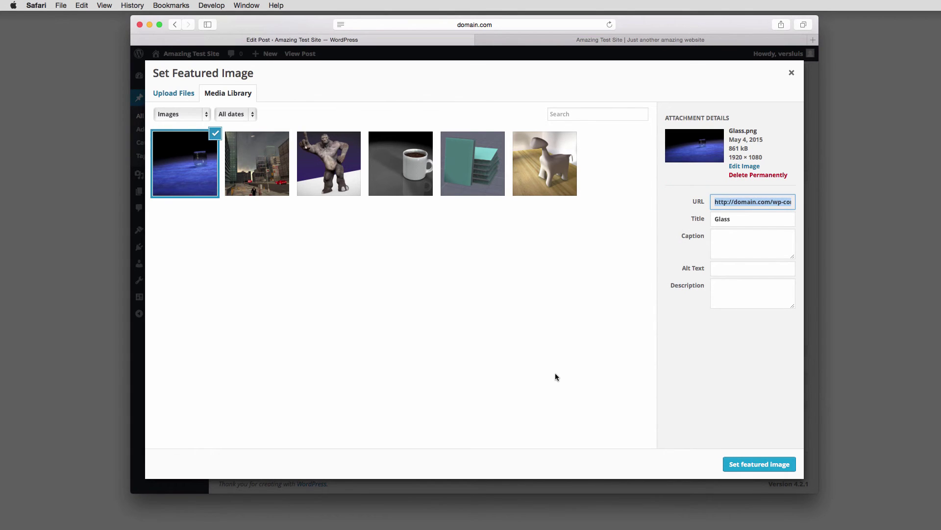
click(767, 466)
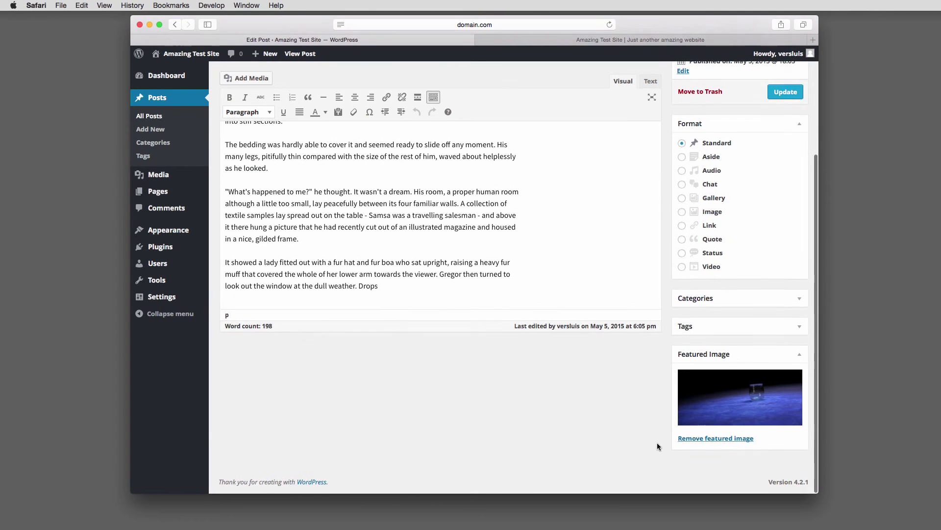
click(791, 93)
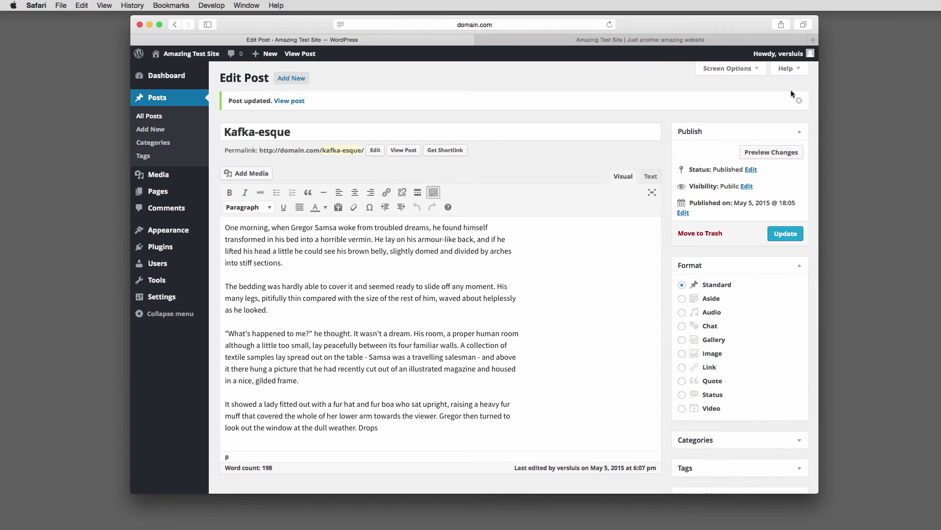
scroll(476, 408, down, 5)
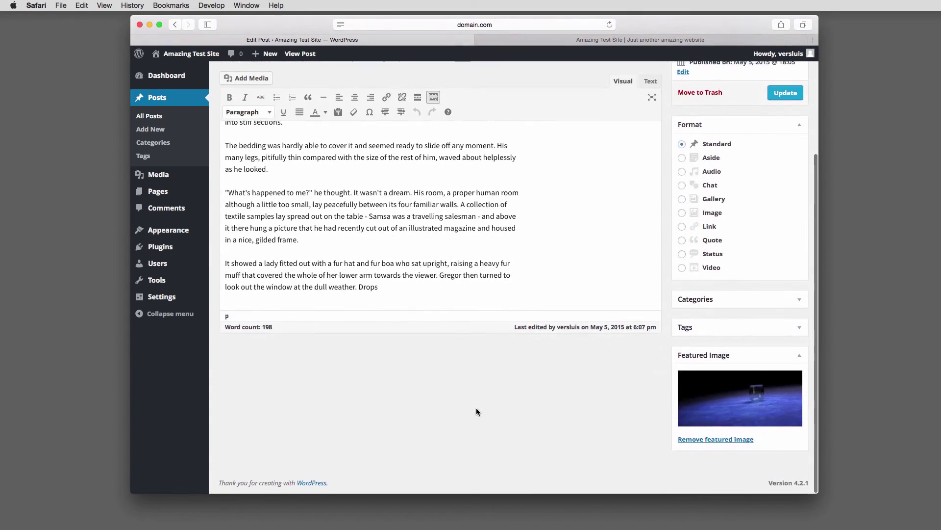
scroll(476, 409, down, 5)
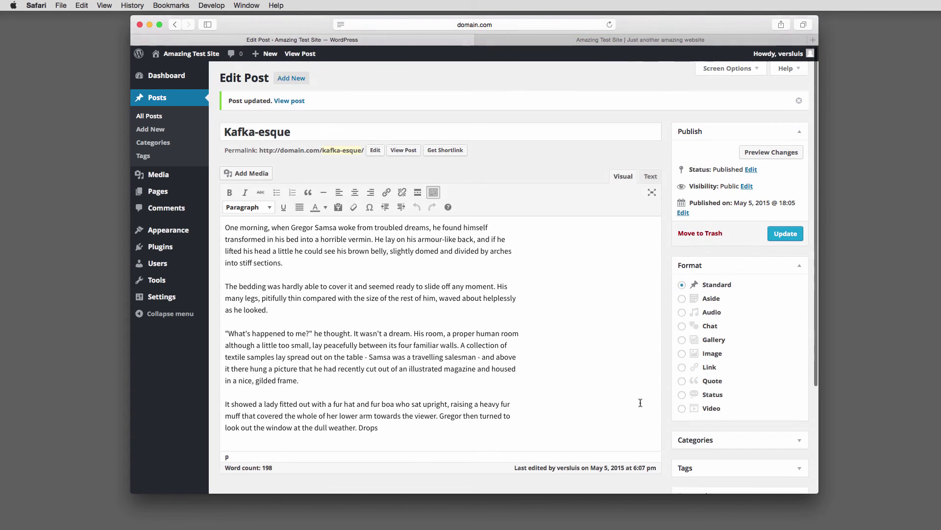
- Reload the site's front page and check how the Kafka-esque post displays its featured image
click(662, 42)
click(610, 24)
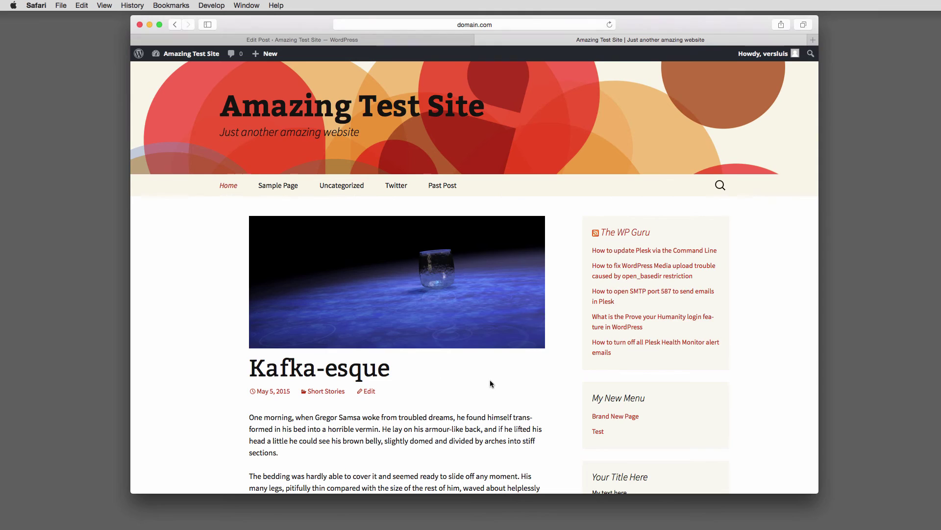
scroll(490, 381, down, 3)
scroll(491, 382, down, 5)
scroll(491, 381, up, 5)
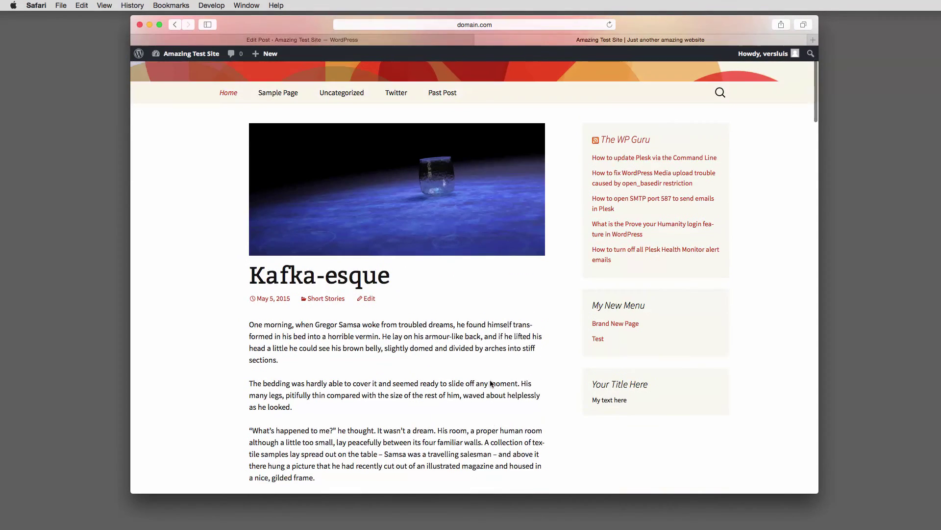
- Open the Kafka-esque post's own page and examine how the featured image appears above the title
click(372, 294)
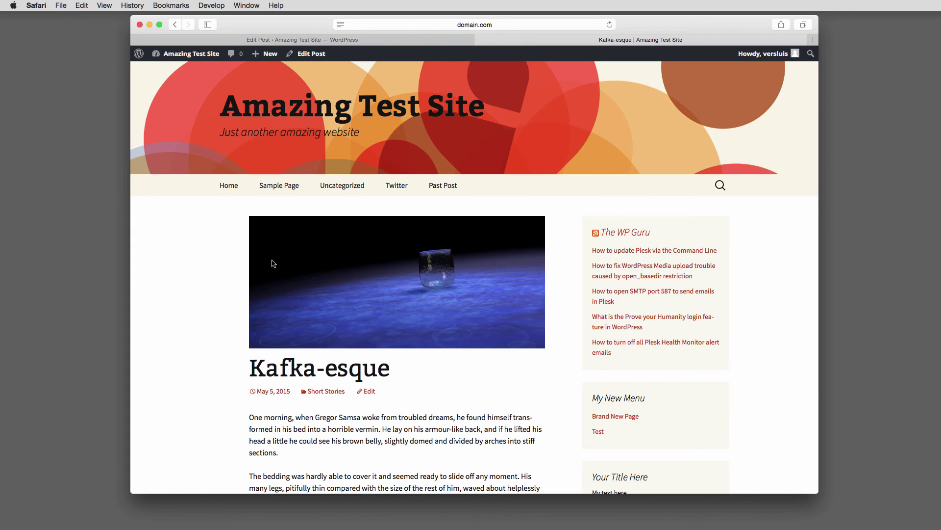
scroll(486, 340, down, 1)
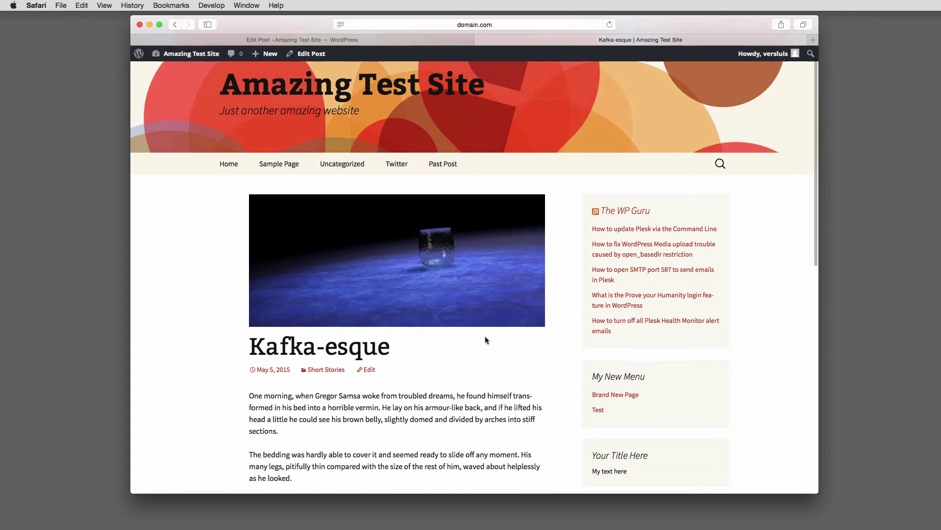
scroll(486, 340, down, 2)
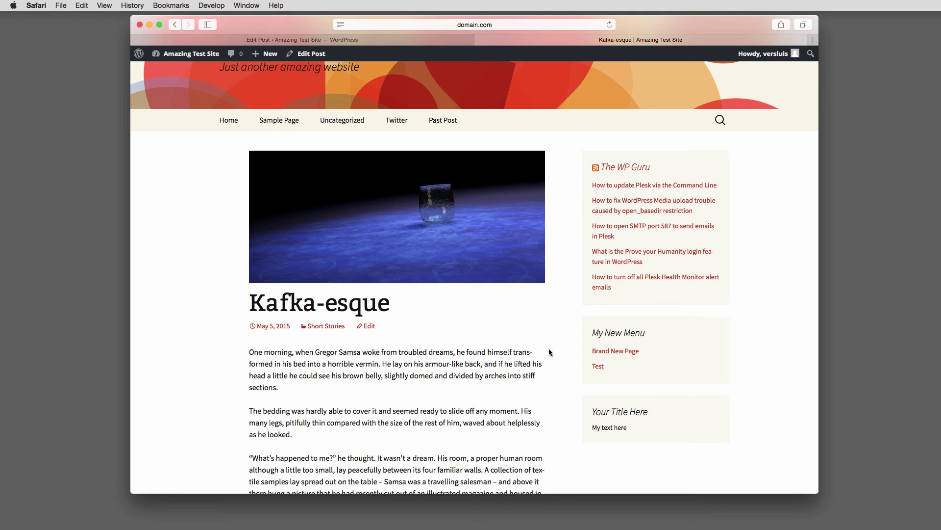
scroll(549, 352, up, 4)
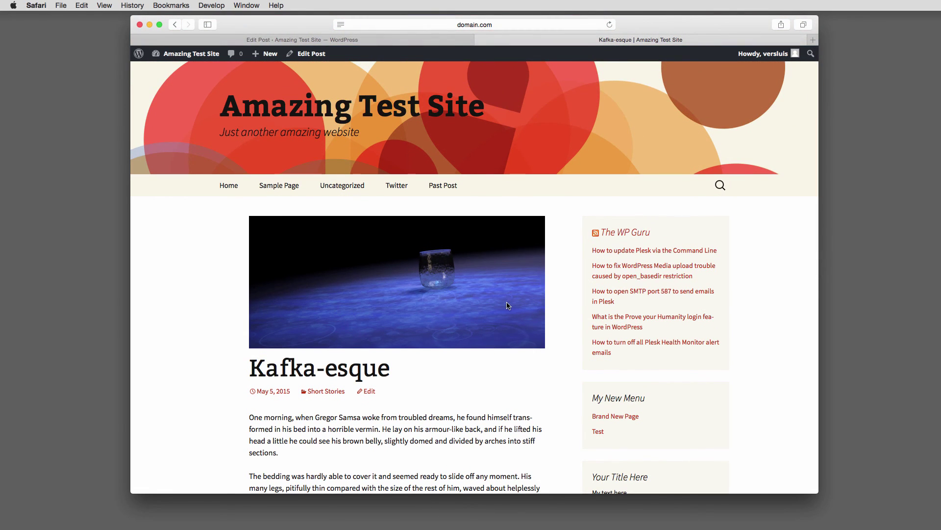
- Remove the featured image from the Kafka-esque post, update the post and view its page on the site
click(425, 39)
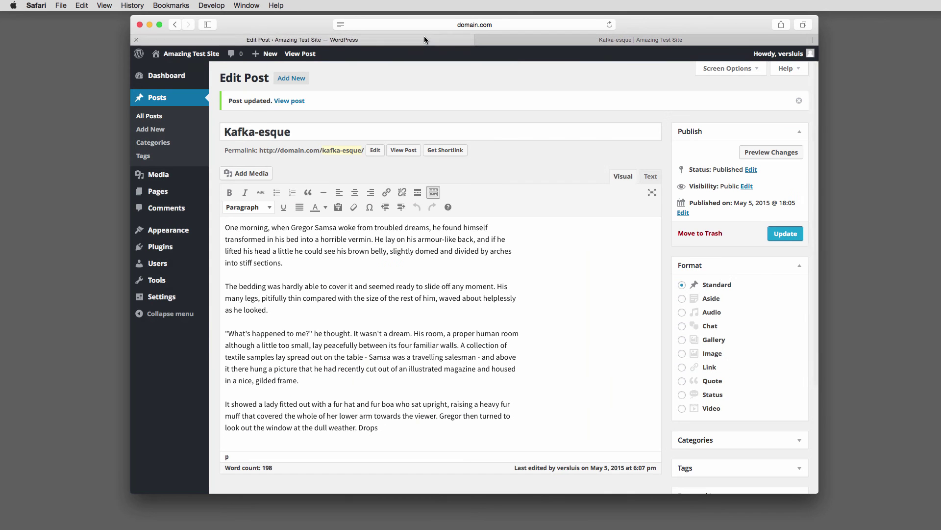
scroll(659, 324, down, 6)
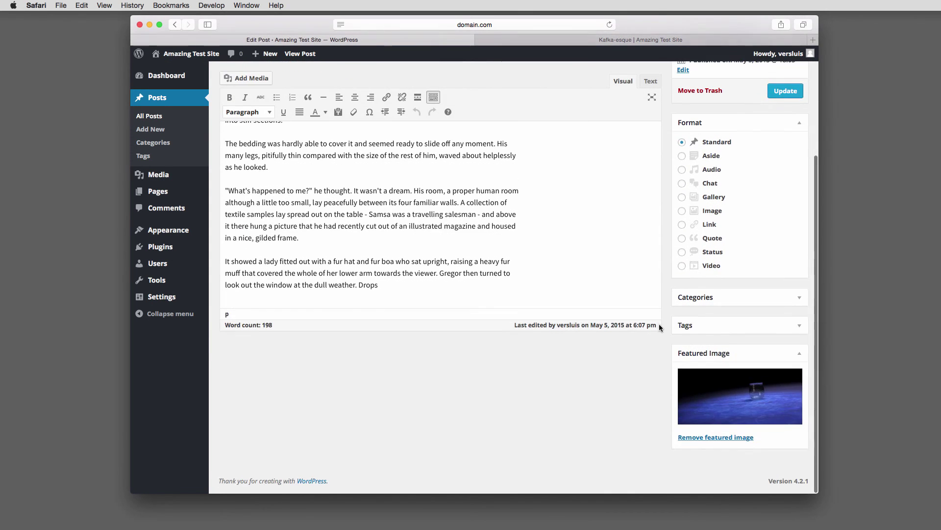
click(747, 441)
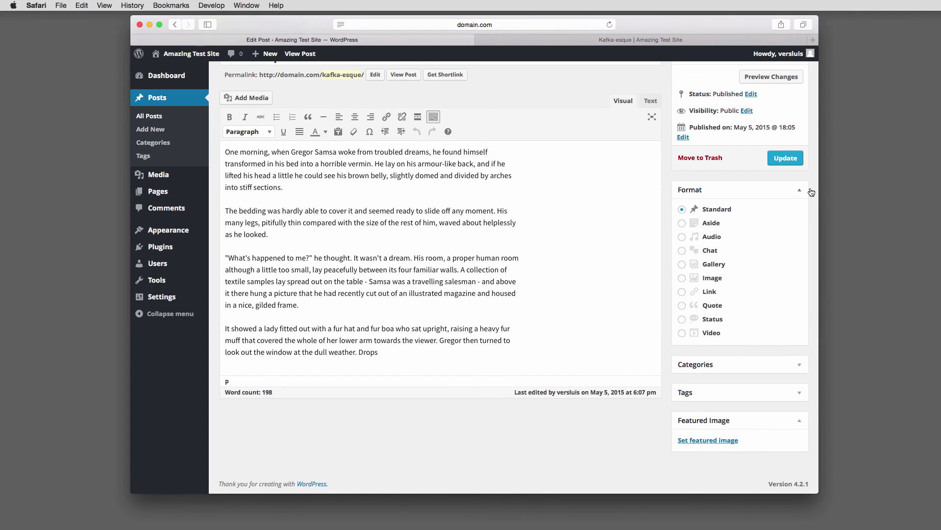
click(787, 158)
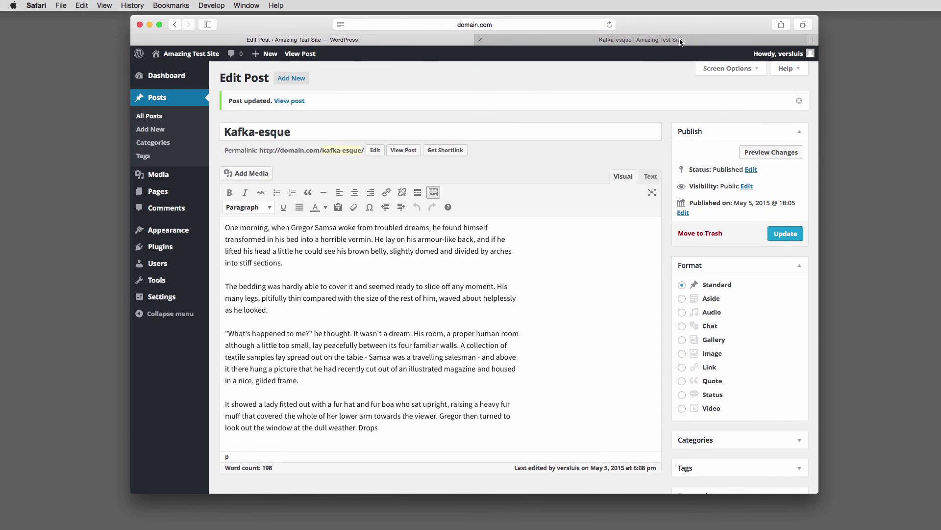
click(682, 40)
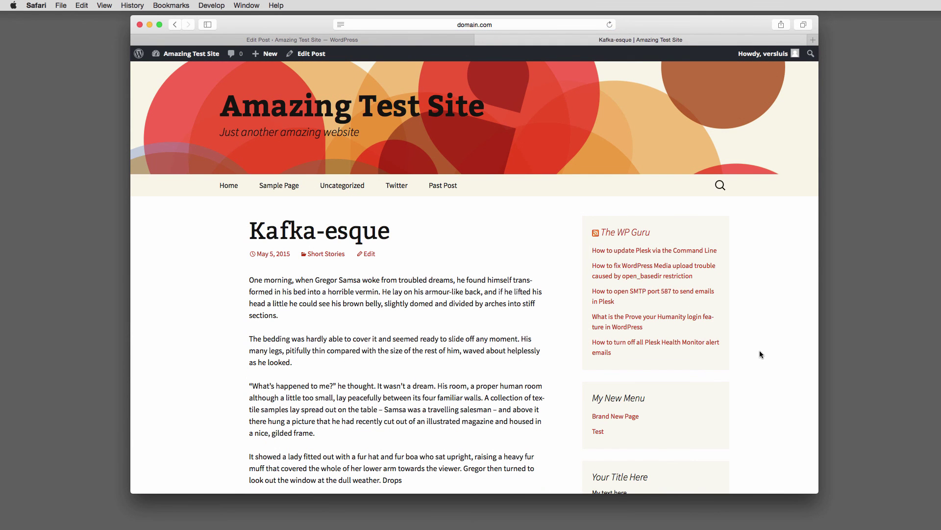